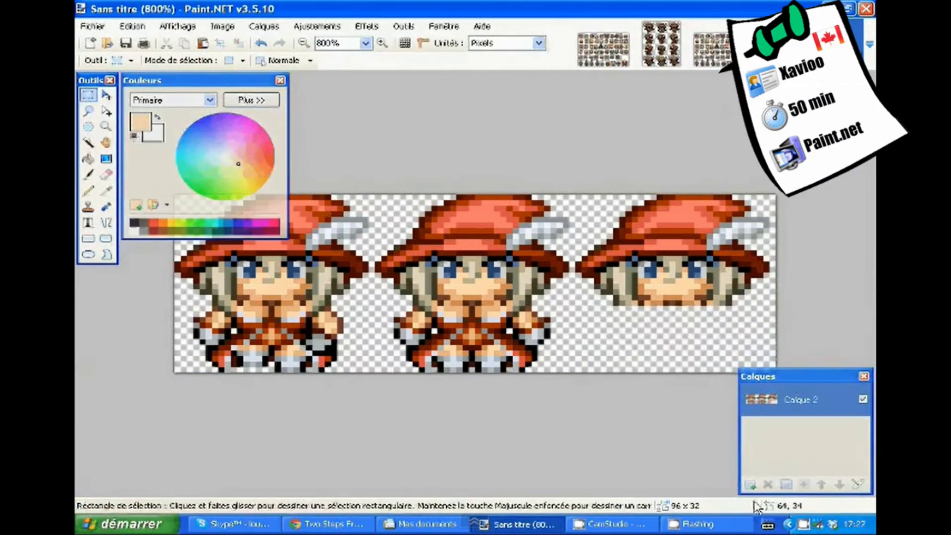
Paste the copied body onto a new layer beneath the third front-view sprite's head.
key("ctrl+shift+v")
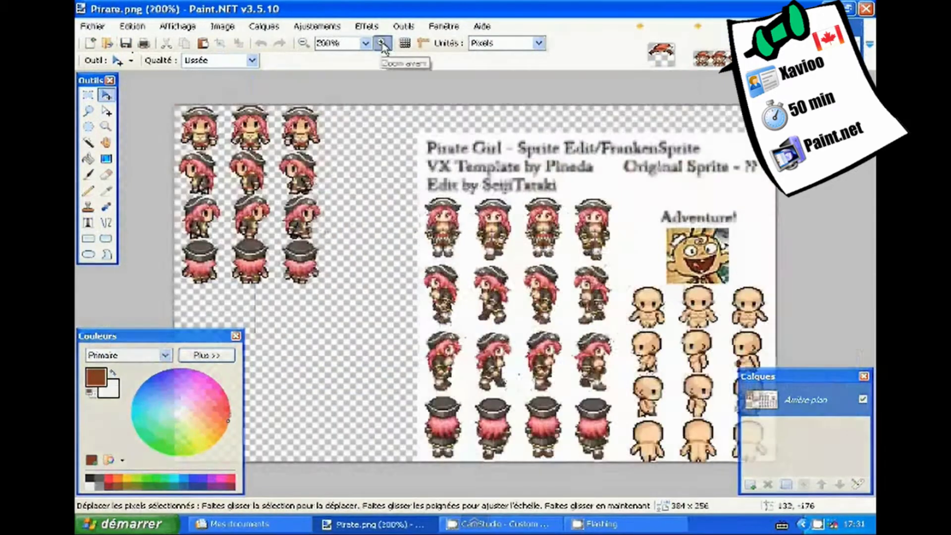
Select and remove the grey feather from the 32×32 hat image.
left_click(383, 44)
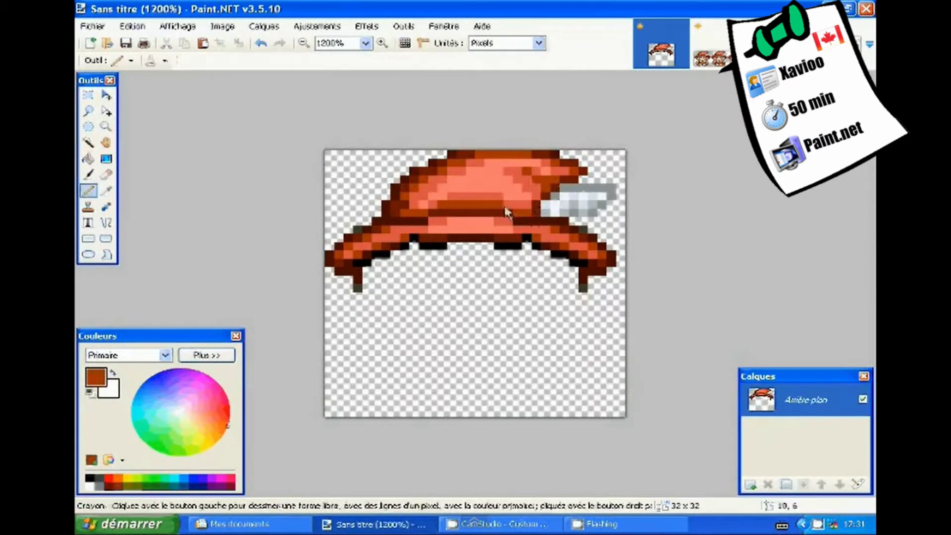
left_click(91, 97)
left_click_drag(560, 201, 546, 218)
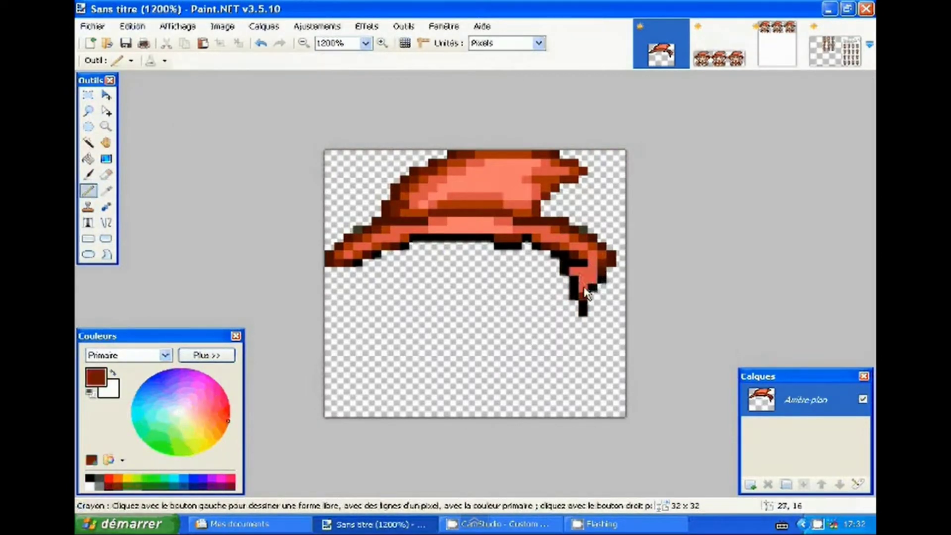
Extend the hat's right side into a long dark-outlined strand, then select the whole hat.
left_click(303, 43)
left_click(382, 43)
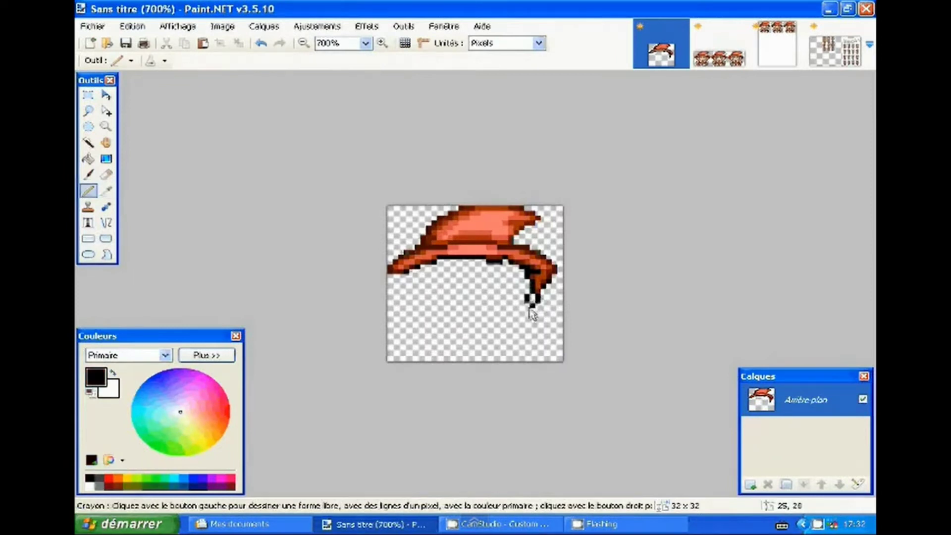
left_click(382, 43)
left_click_drag(580, 311, 593, 333)
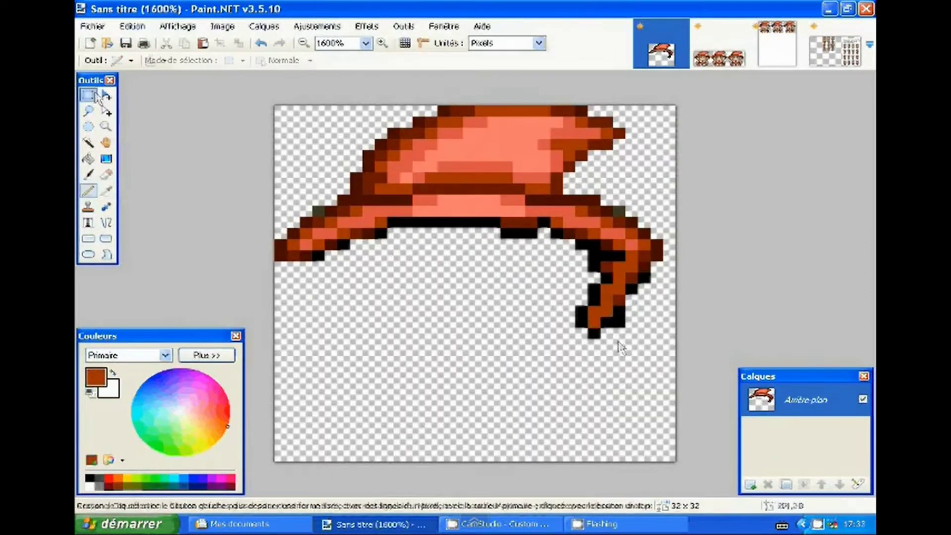
key("ctrl+a")
left_click(842, 44)
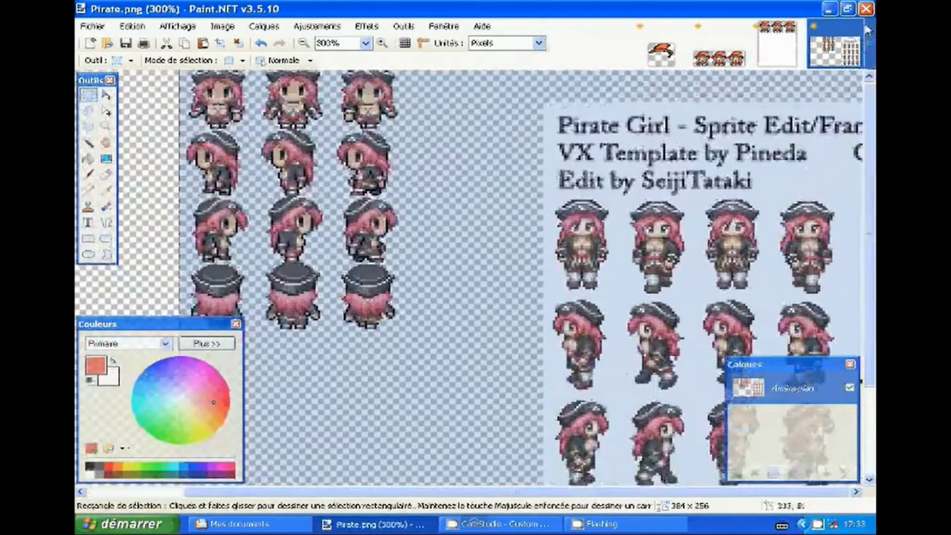
Select the row of side-view bare bodies on the Pirate.png reference sheet.
left_click(777, 44)
left_click(834, 45)
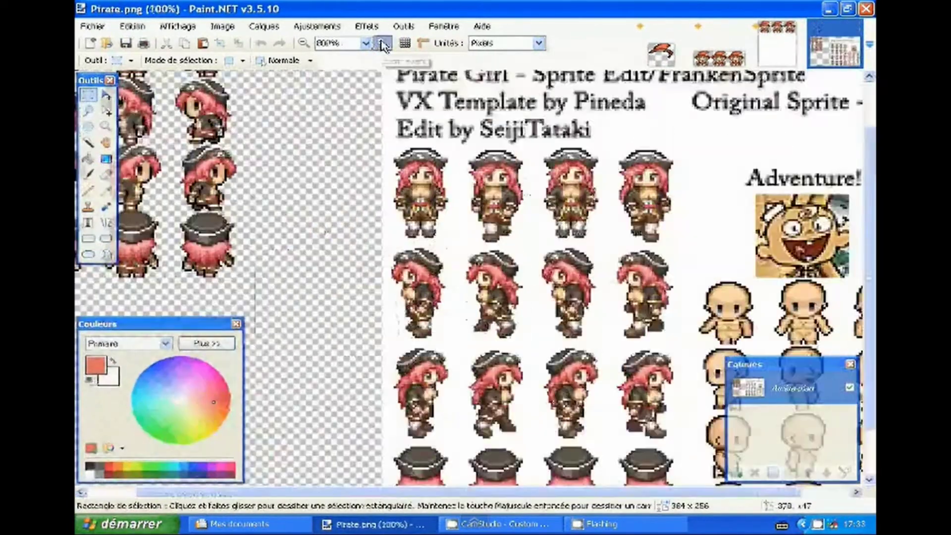
scroll(694, 248, "up", 1)
left_click_drag(841, 222, 554, 308)
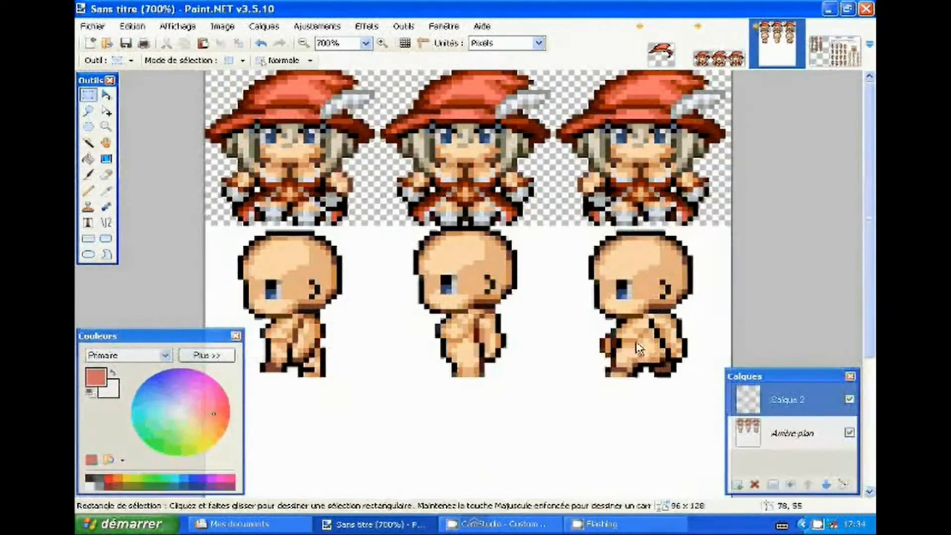
Paste the bodies under the front-view row and merge the mirrored strand into the hat.
key("ctrl+v")
left_click_drag(810, 268, 656, 265)
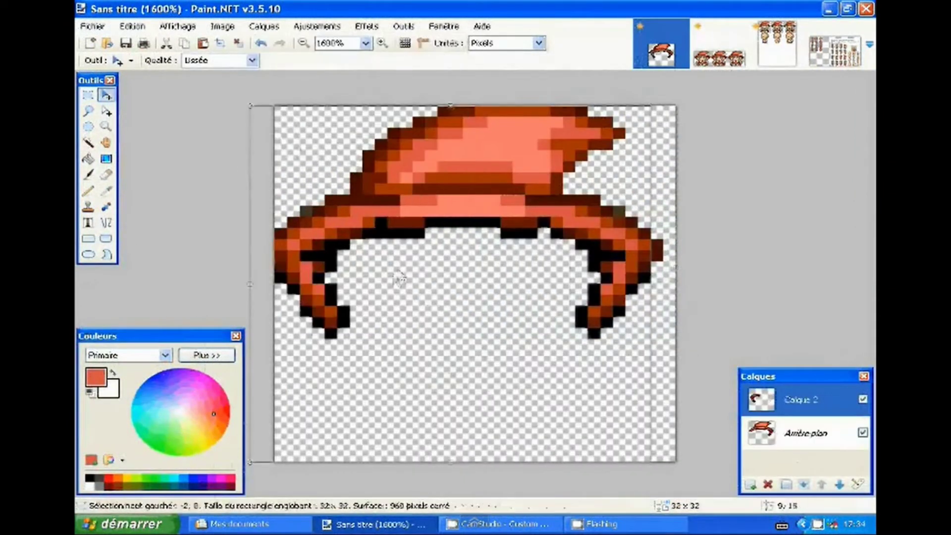
left_click(304, 45)
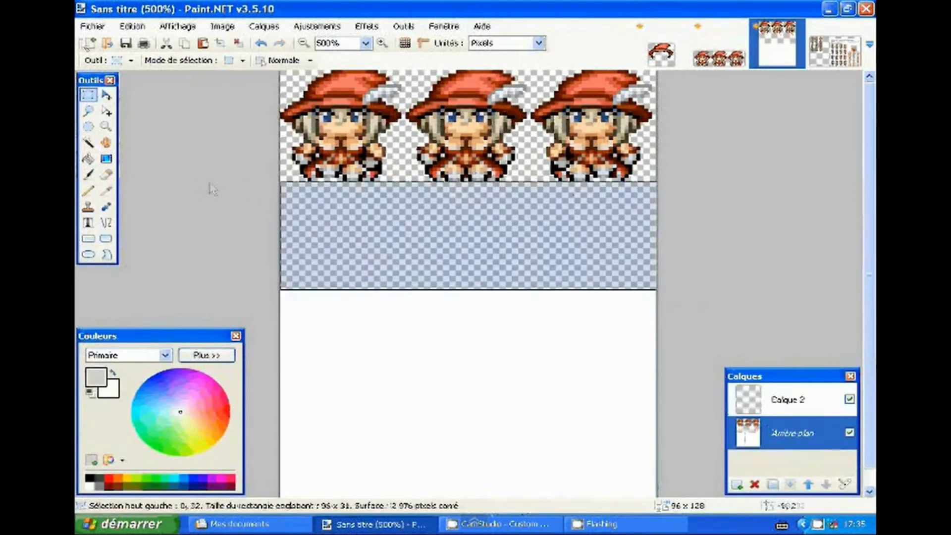
Select the front-view row on the base layer and pencil dark pixels along the side sprite's hair edge.
left_click(663, 297)
left_click(384, 44)
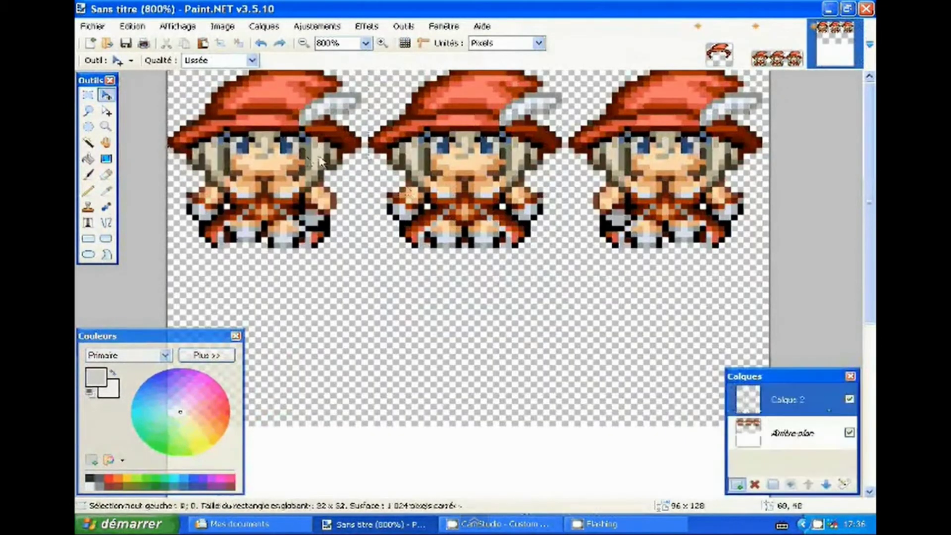
key("s")
left_click(793, 433)
left_click_drag(280, 82, 775, 122)
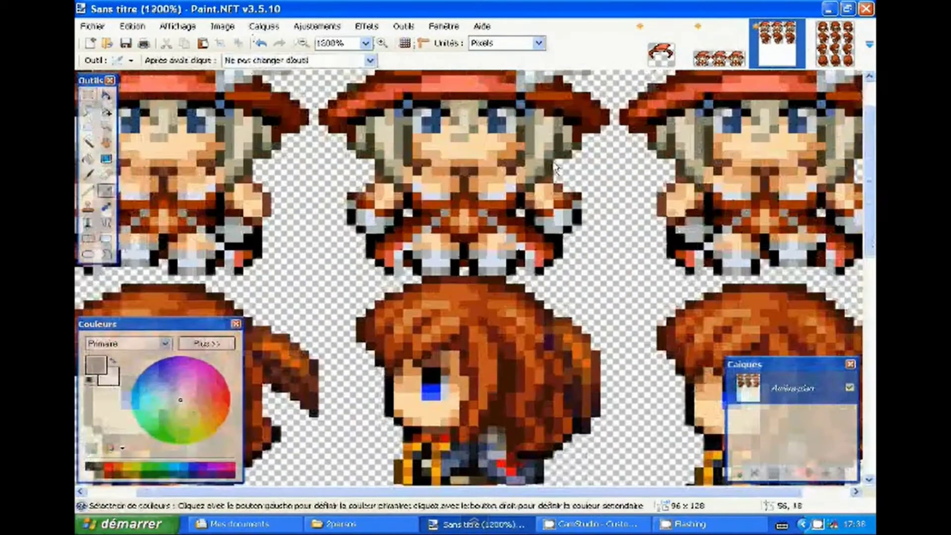
key("p")
left_click_drag(362, 320, 376, 357)
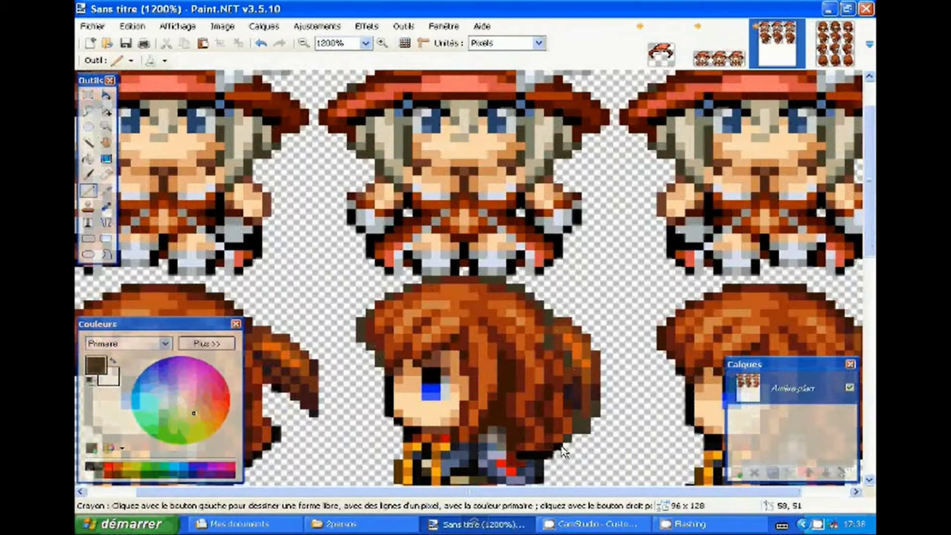
Repaint the middle side sprite's brown hair with greyer and light beige shades.
left_click(391, 366)
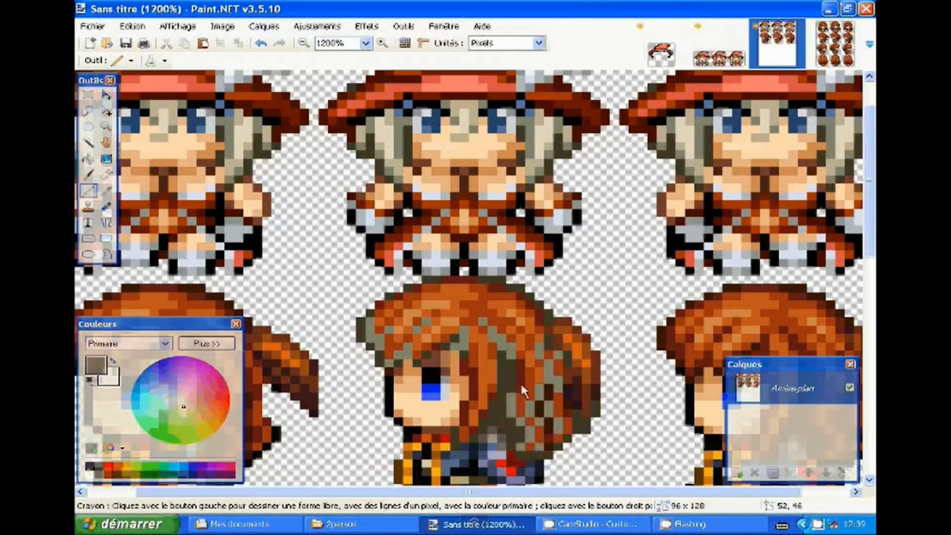
key("k")
left_click(587, 347)
key("p")
left_click_drag(426, 292, 466, 300)
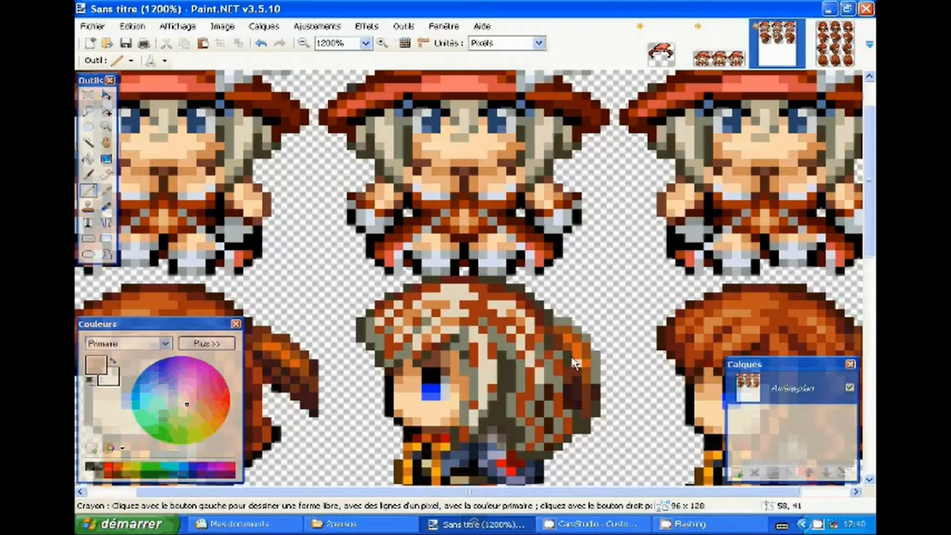
key("k")
left_click(570, 384)
key("p")
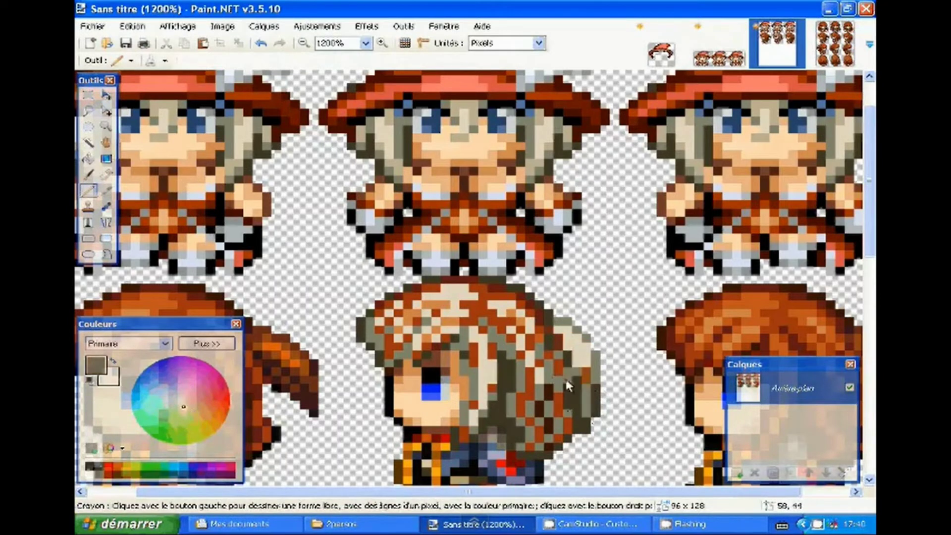
Shade the hair further using sampled dark grey-brown, tan and light beige tones.
key("k")
left_click(402, 317)
key("p")
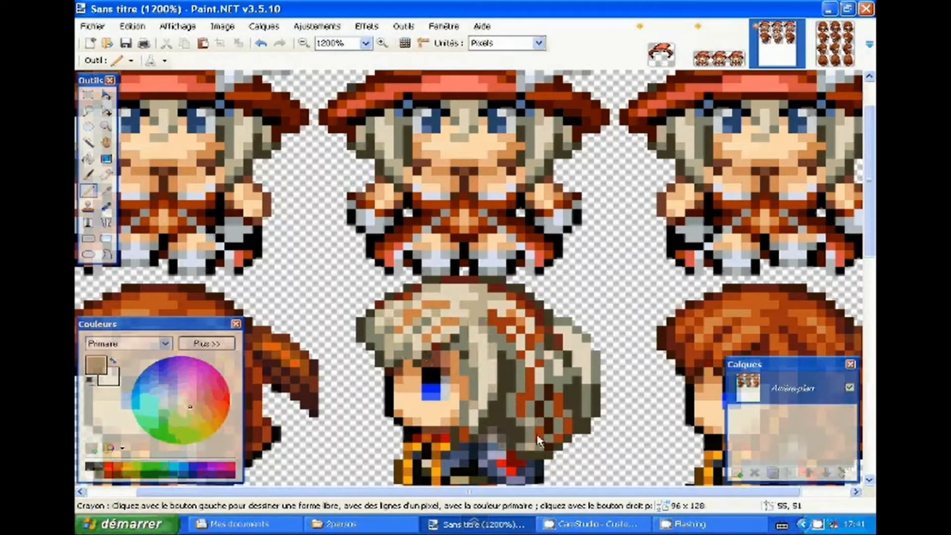
key("k")
left_click(424, 283)
key("p")
key("k")
left_click(383, 311)
key("p")
key("k")
left_click(448, 313)
key("p")
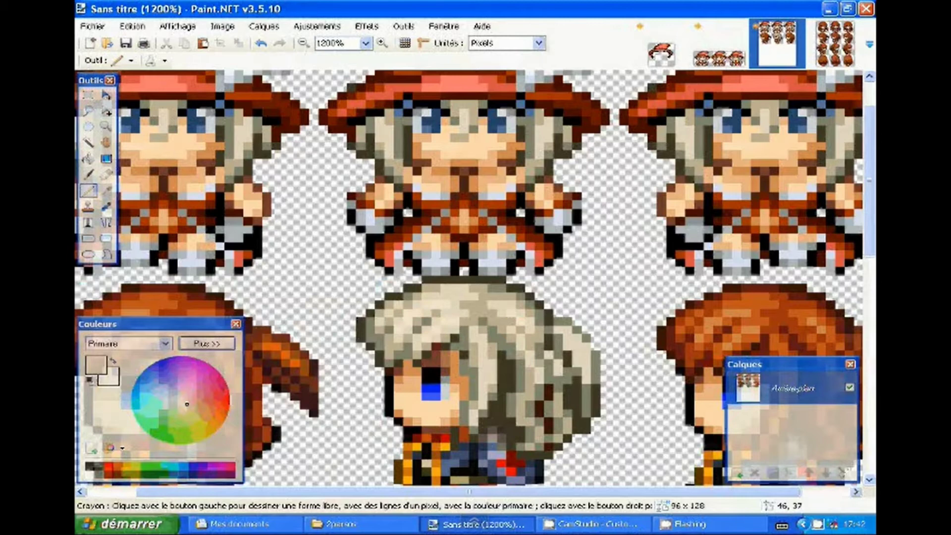
Erase the middle sprite's body below the silver hair, leaving only the head.
key("ctrl+shift+a")
left_click(382, 43)
key("s")
mouse_move(402, 314)
left_mouse_down()
mouse_move(557, 436)
mouse_move(471, 314)
left_mouse_up()
key("Delete")
key("Delete")
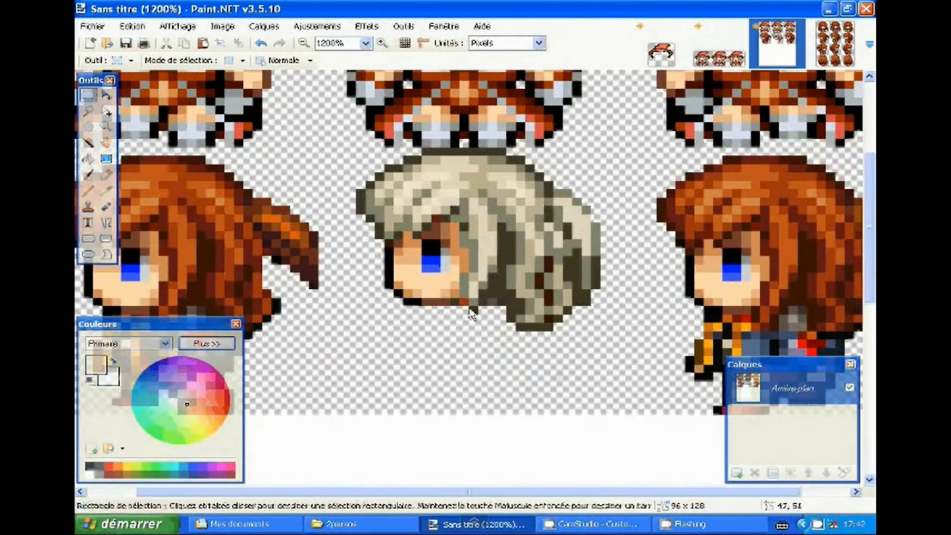
scroll(471, 314, "up", 3)
Paste the red witch hat onto a new layer over the silver-haired head.
left_click(105, 191)
key("ctrl+Tab")
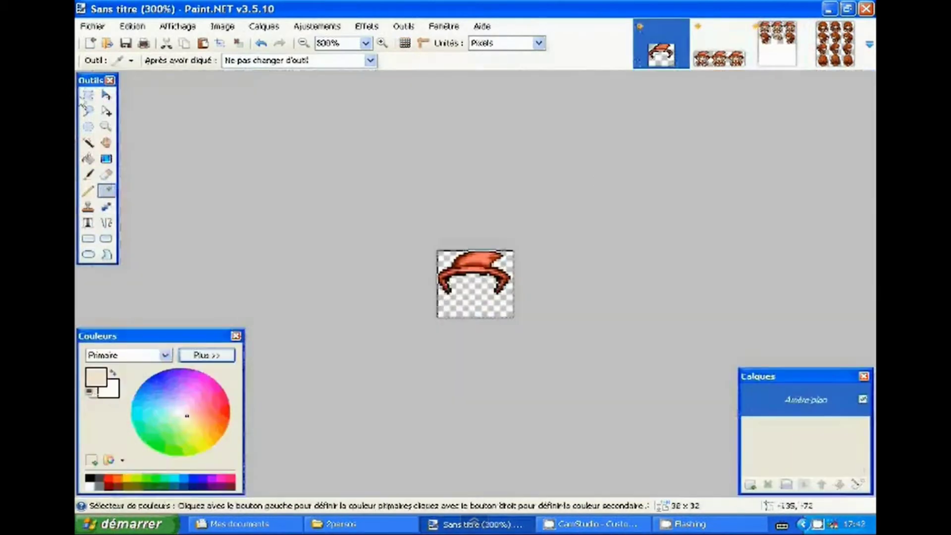
key("ctrl+Tab")
key("ctrl+shift+v")
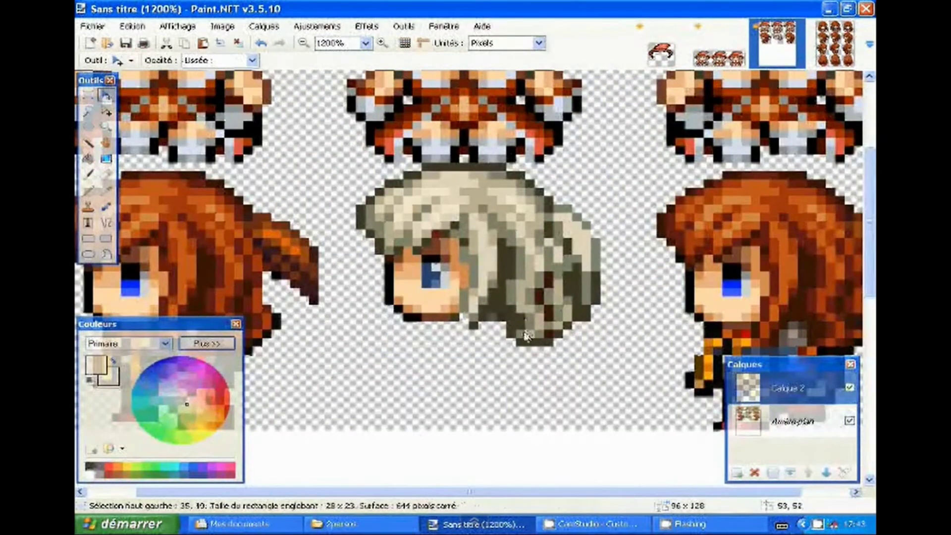
key("ctrl+v")
left_click_drag(257, 127, 499, 280)
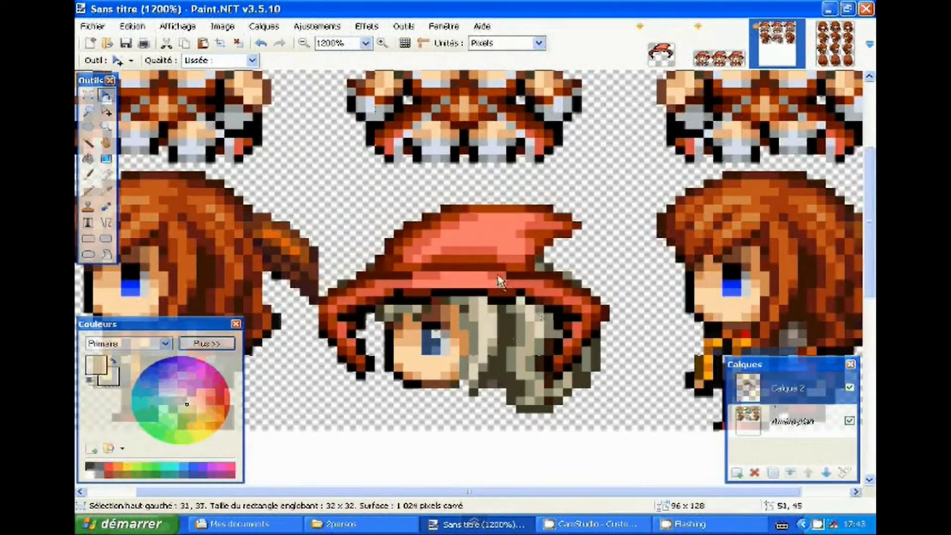
Shade the grey hair and hood below the brim with near-black pixels.
key("p")
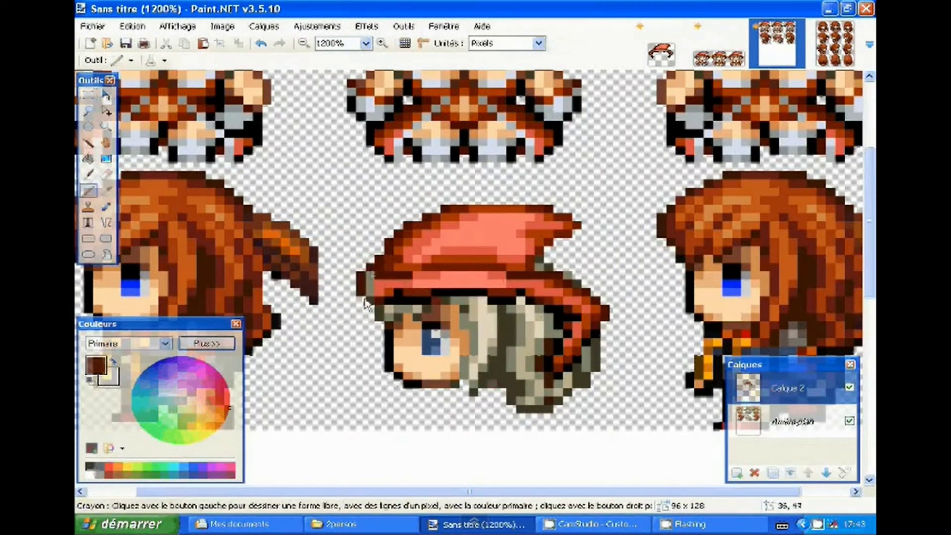
key("k")
left_click(501, 297)
left_click_drag(502, 305, 500, 348)
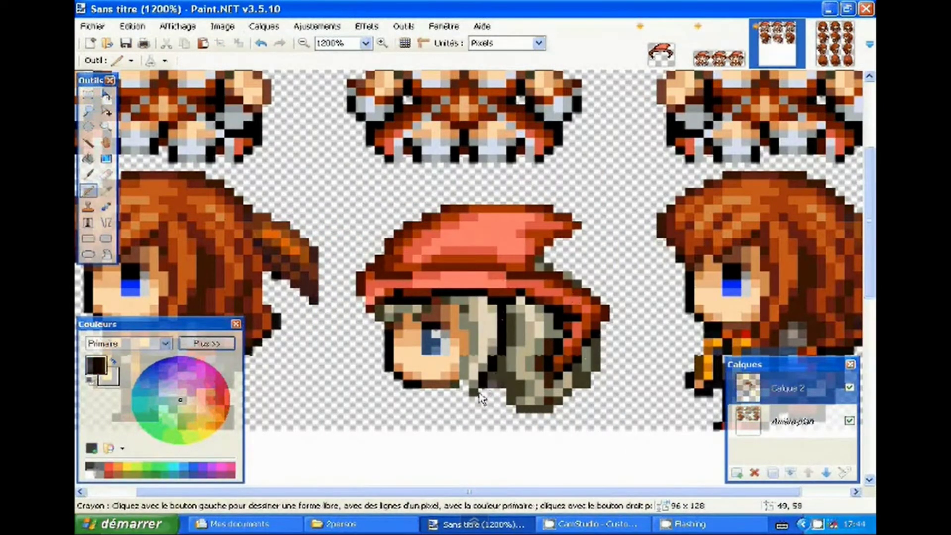
key("k")
left_click(575, 324)
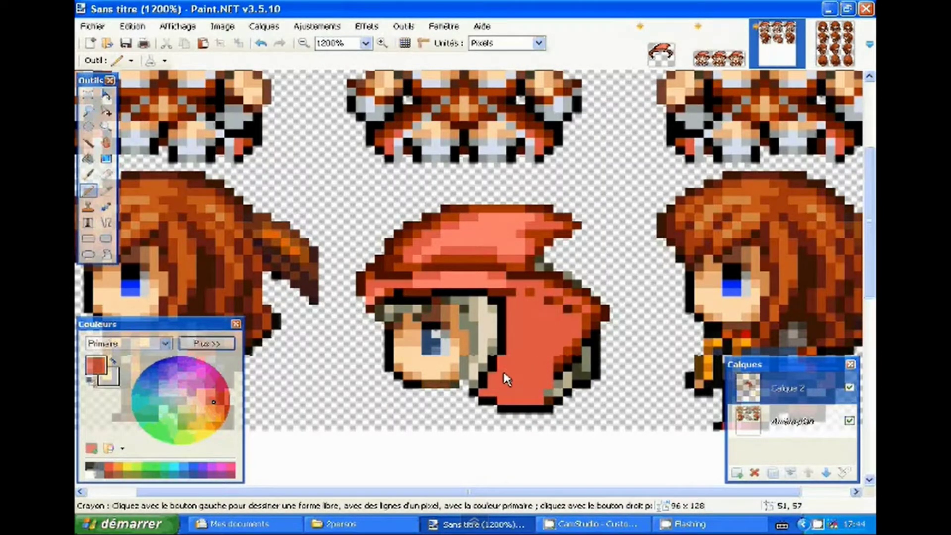
key("k")
left_click(501, 341)
left_click(520, 369)
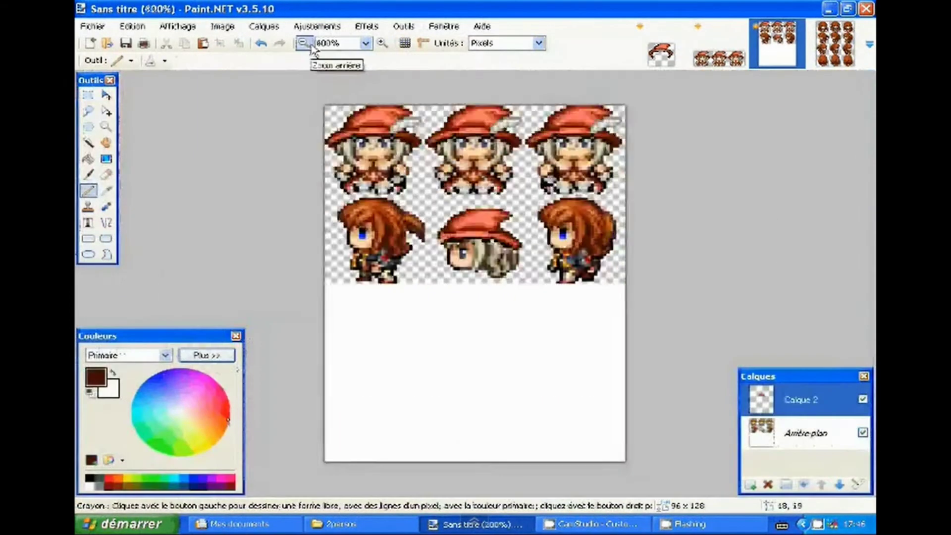
Nudge the hat layer one pixel up and to the right on the head.
left_click(303, 43)
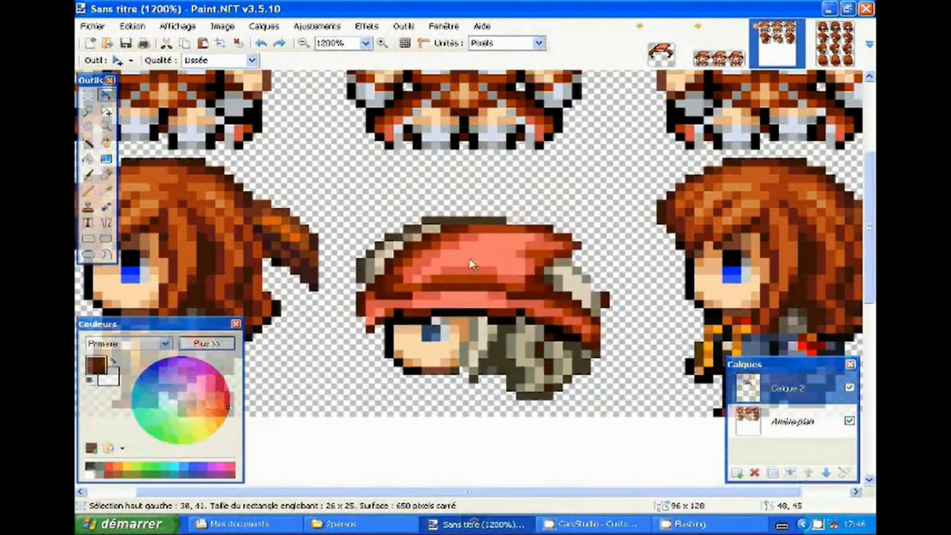
scroll(471, 258, "down", 1)
left_click(793, 422)
key("e")
left_click(303, 43)
left_click(382, 43)
left_click(792, 388)
key("p")
left_click(105, 95)
left_click_drag(501, 232, 511, 223)
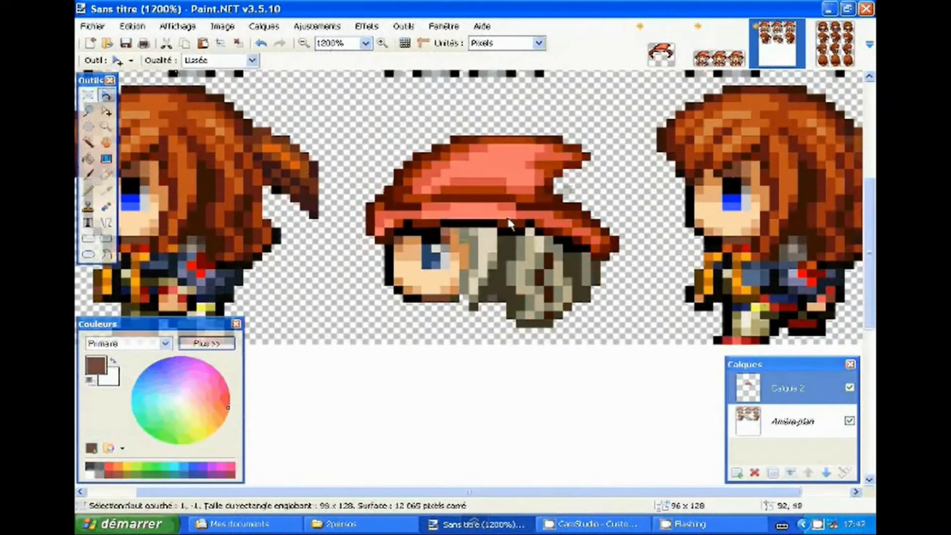
Merge the hat layer, copy the hatted head onto the other side sprites, and delete leftover pixels.
key("ctrl+m")
mouse_move(411, 302)
left_mouse_down()
mouse_move(708, 303)
mouse_move(290, 274)
left_mouse_up()
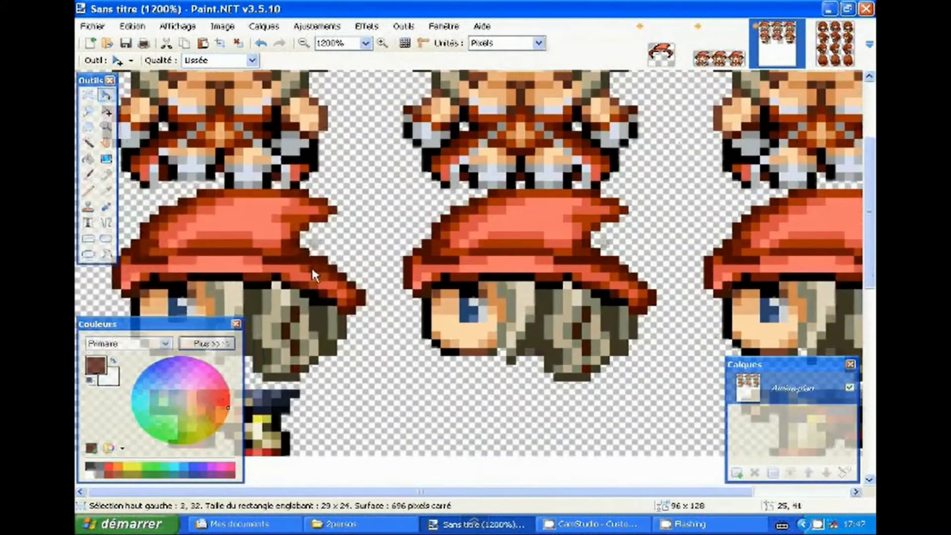
left_click(303, 42)
key("s")
left_click_drag(354, 366, 233, 426)
left_click_drag(588, 403, 760, 352)
key("Delete")
Add dark pixels beneath the middle sprite's hair.
left_click(303, 42)
left_click(381, 42)
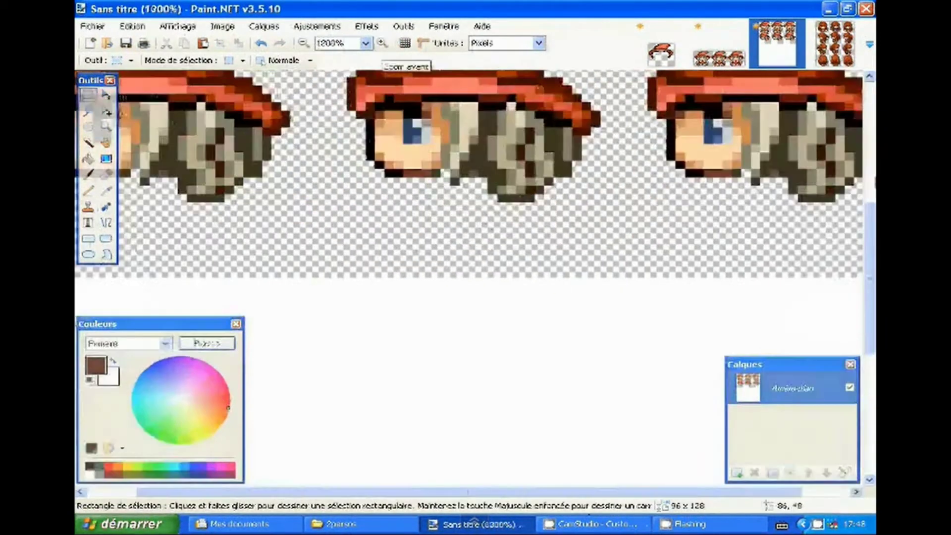
key("p")
scroll(478, 381, "down", 3)
left_click(502, 314)
left_click(510, 322)
left_click(511, 339)
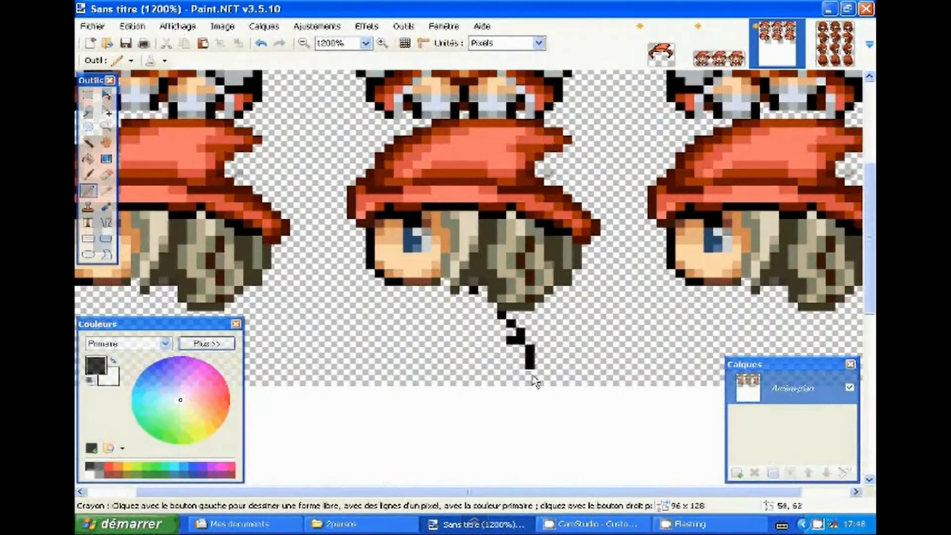
Outline the coat under the middle side-view head with pale grey and dark red strokes.
scroll(457, 385, "up", 3)
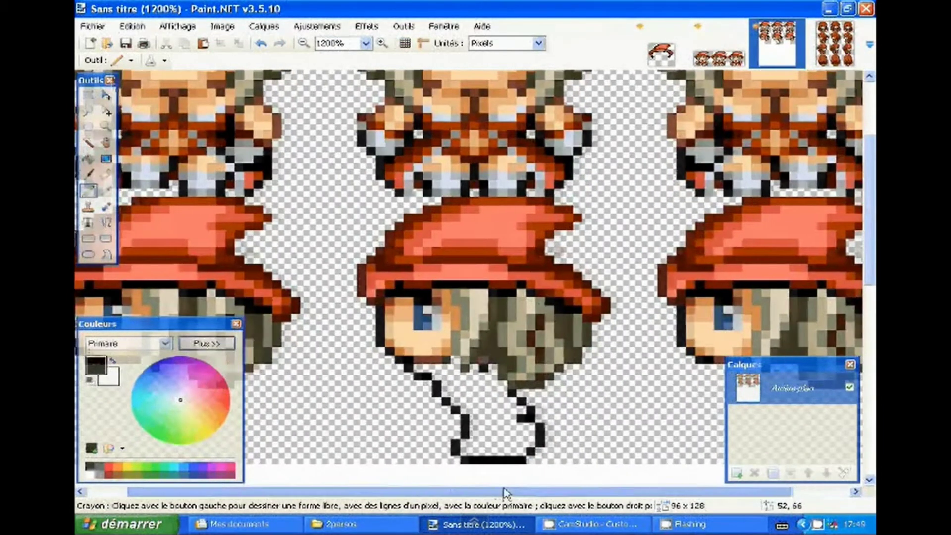
key("k")
left_click(551, 174)
key("p")
left_click_drag(458, 458, 419, 374)
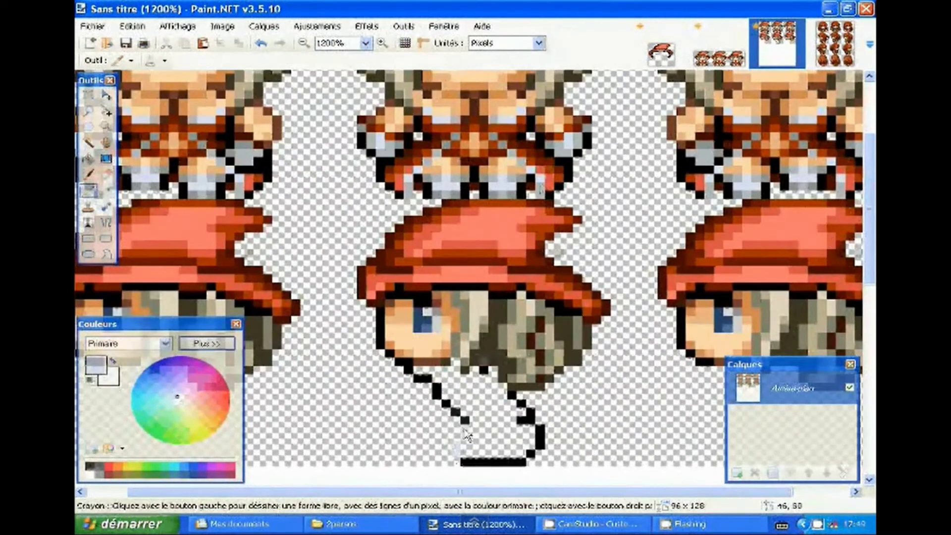
key("k")
left_click(551, 173)
key("p")
left_click_drag(470, 458, 451, 392)
Fill the coat dark brown and add salmon red pixels along its bottom.
key("f")
left_click(495, 396)
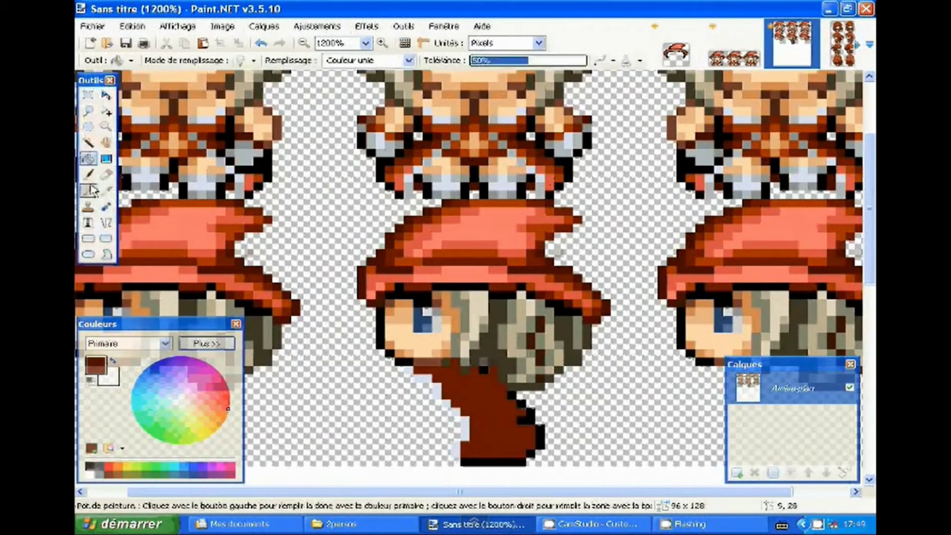
key("p")
left_click_drag(468, 451, 488, 451)
key("k")
left_click(494, 456)
key("p")
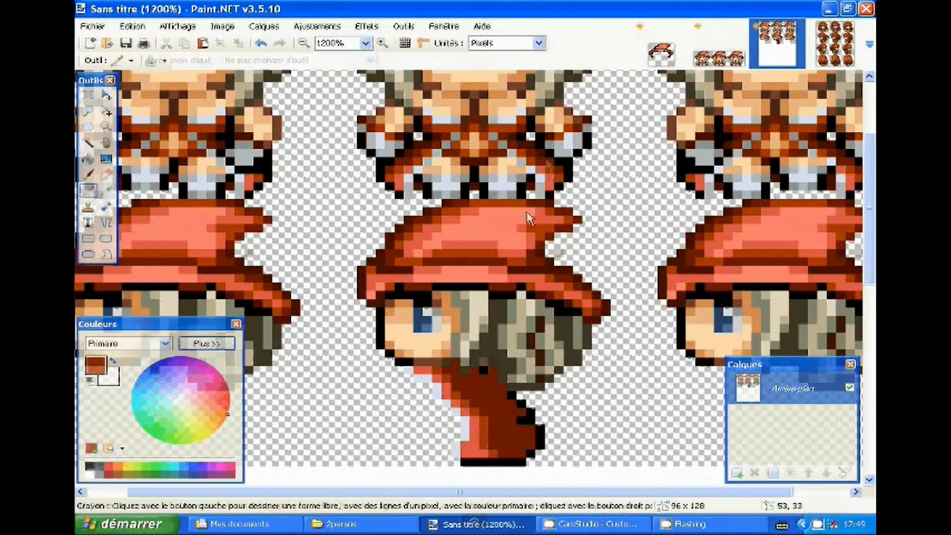
key("k")
left_click(492, 398)
key("p")
Shade the coat with dark brown below the hair and salmon highlights.
left_click(303, 43)
scroll(492, 405, "up", 5)
scroll(439, 345, "up", 3)
scroll(436, 386, "down", 3)
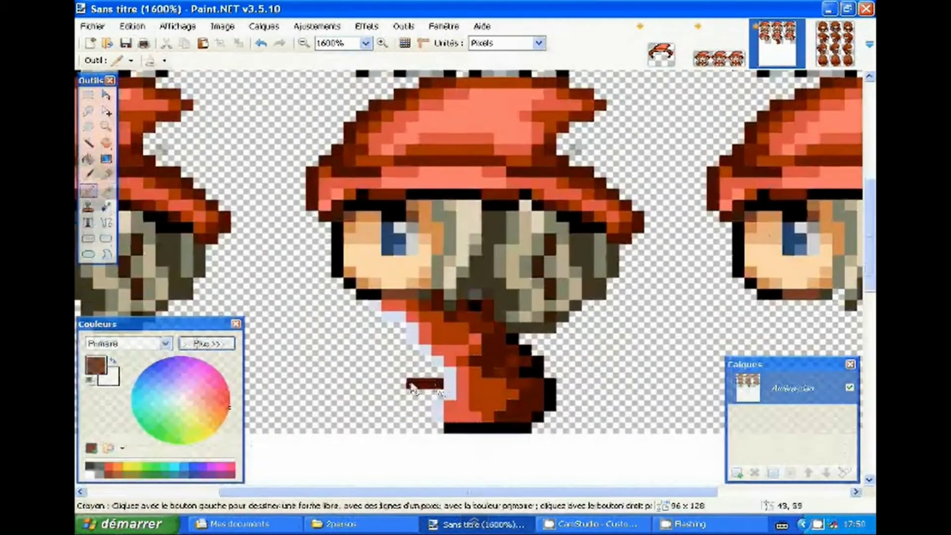
left_click_drag(432, 407, 396, 384)
scroll(496, 149, "up", 3)
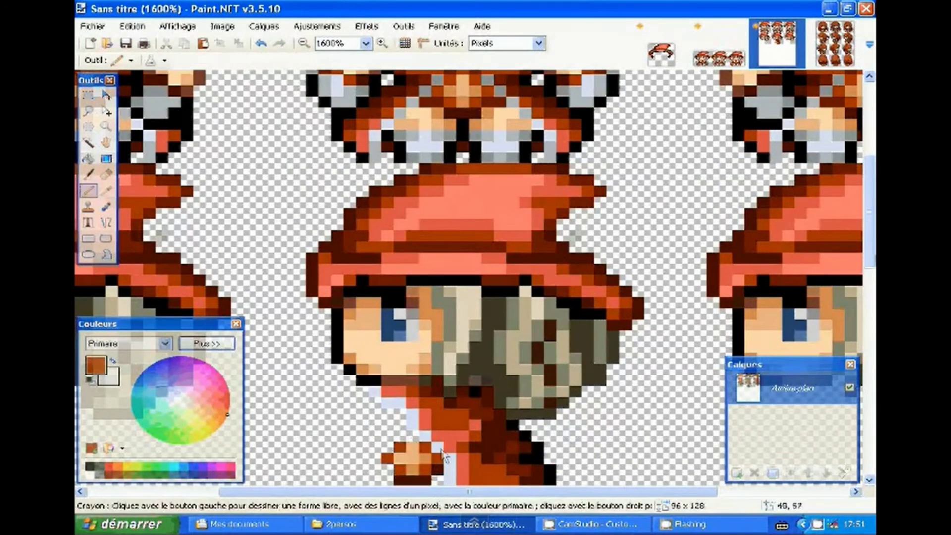
scroll(404, 445, "up", 3)
left_click(425, 317)
key("p")
scroll(531, 418, "down", 5)
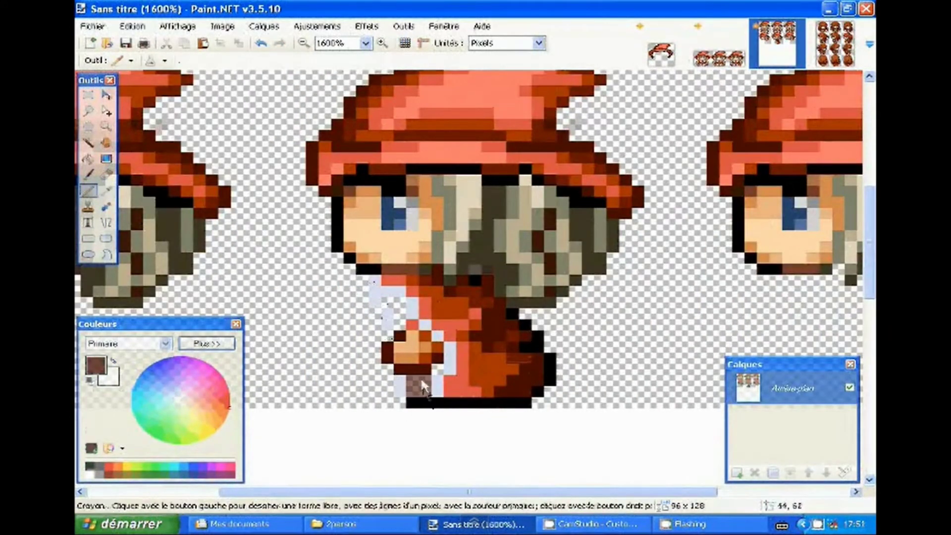
left_click(304, 43)
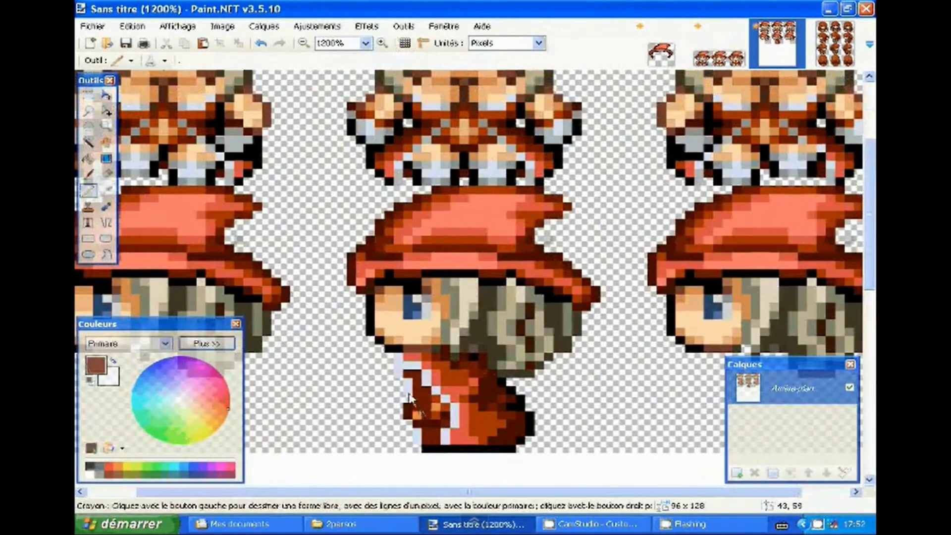
Sample the coat's dark brown and select the boot pixels at a front sprite's feet.
left_click(515, 422)
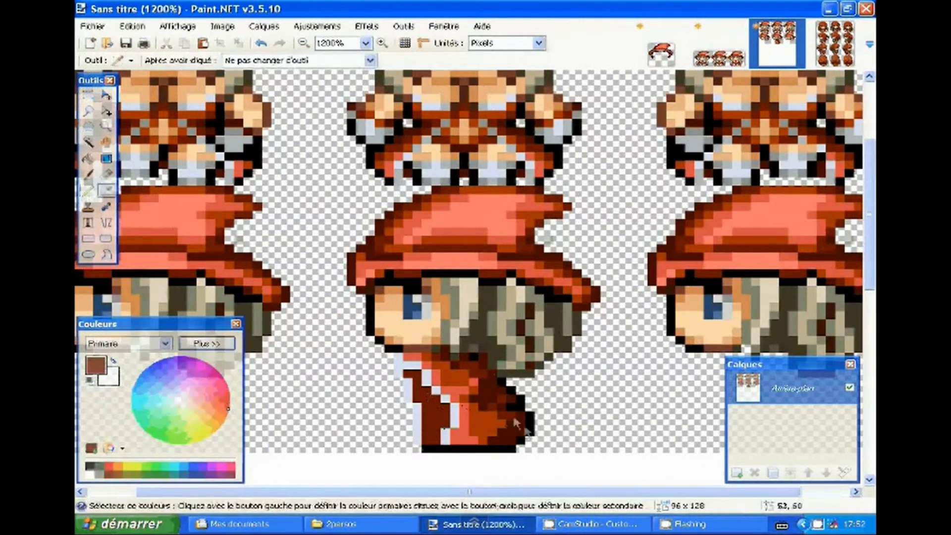
key("m")
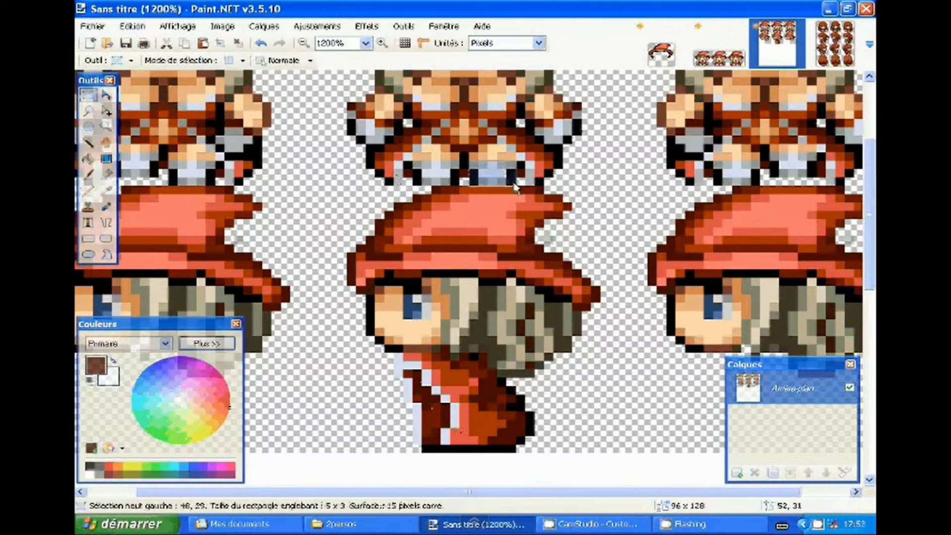
scroll(432, 366, "down", 2)
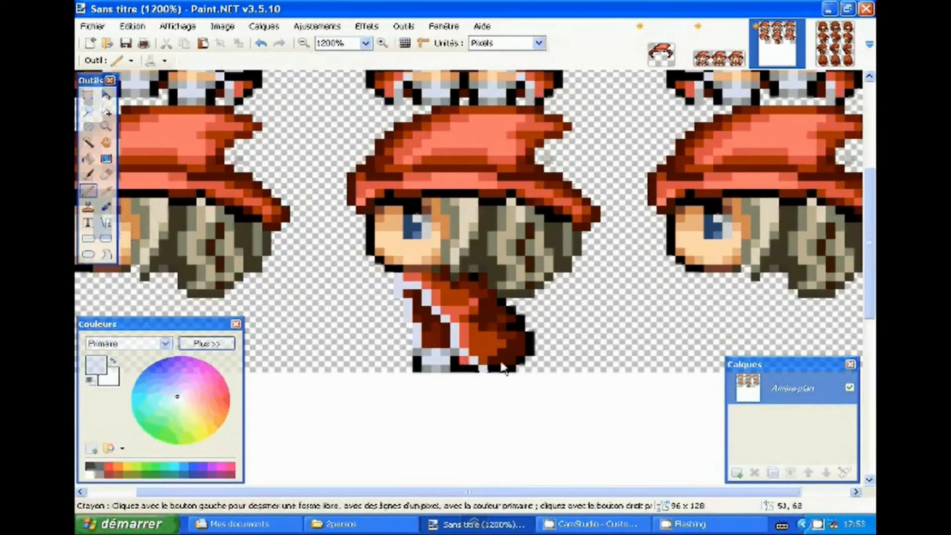
key("s")
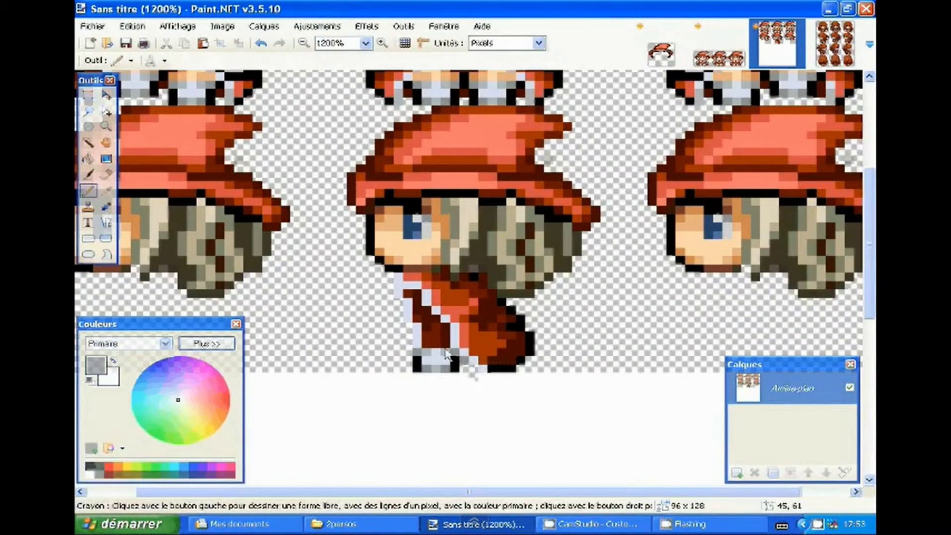
key("s")
left_click_drag(468, 342, 398, 364)
key("m")
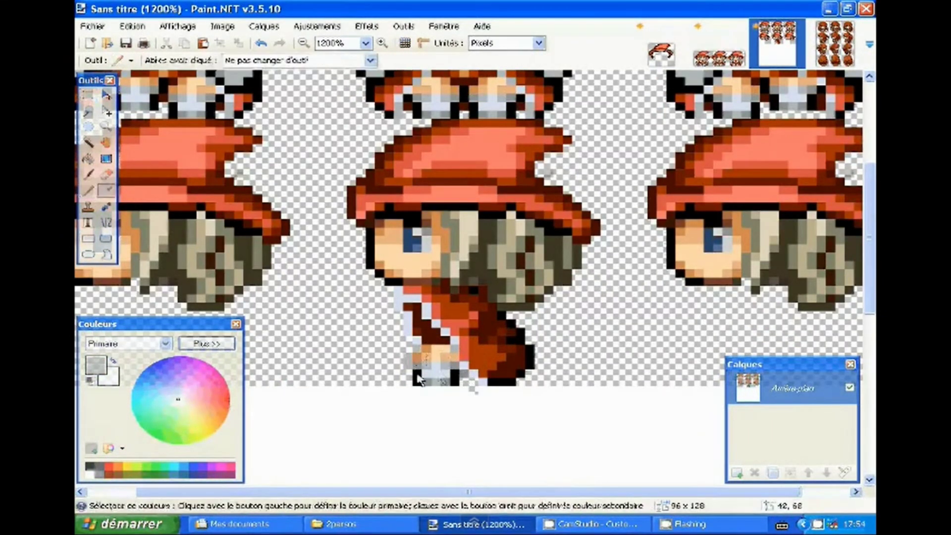
key("p")
left_click(304, 42)
left_click(382, 42)
Paste the front sprite's leg piece into a new layer and move it onto the side sprite.
left_click(106, 96)
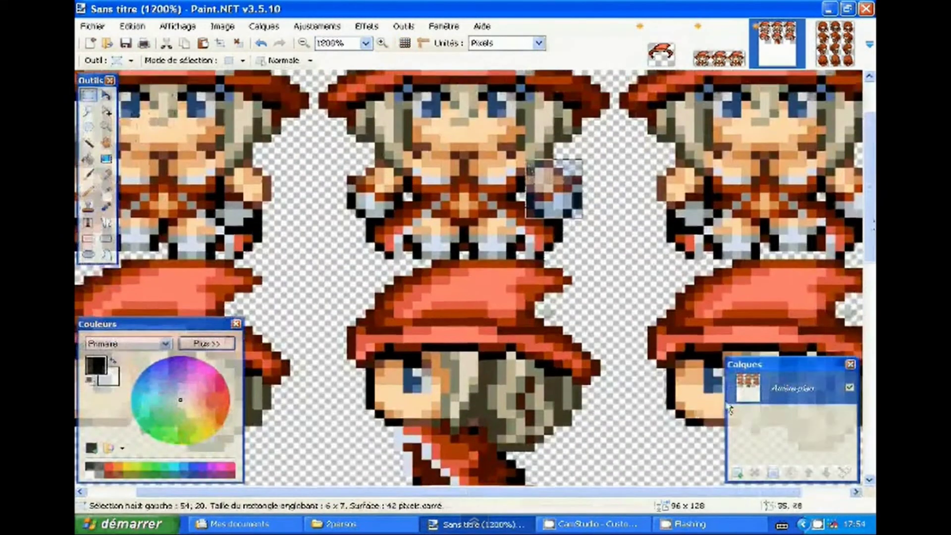
scroll(470, 277, "down", 3)
key("ctrl+shift+n")
left_click_drag(548, 317, 431, 322)
key("s")
mouse_move(338, 294)
left_mouse_down()
mouse_move(353, 307)
mouse_move(486, 317)
left_mouse_up()
key("m")
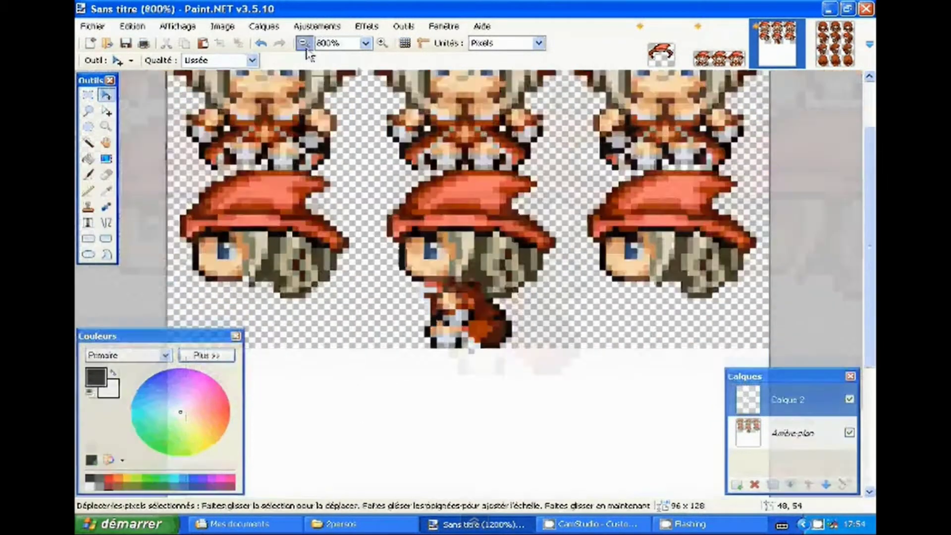
Zoom in on the side sprite's legs and sample colours to check the fit.
key("ctrl+shift+a")
left_click(381, 48)
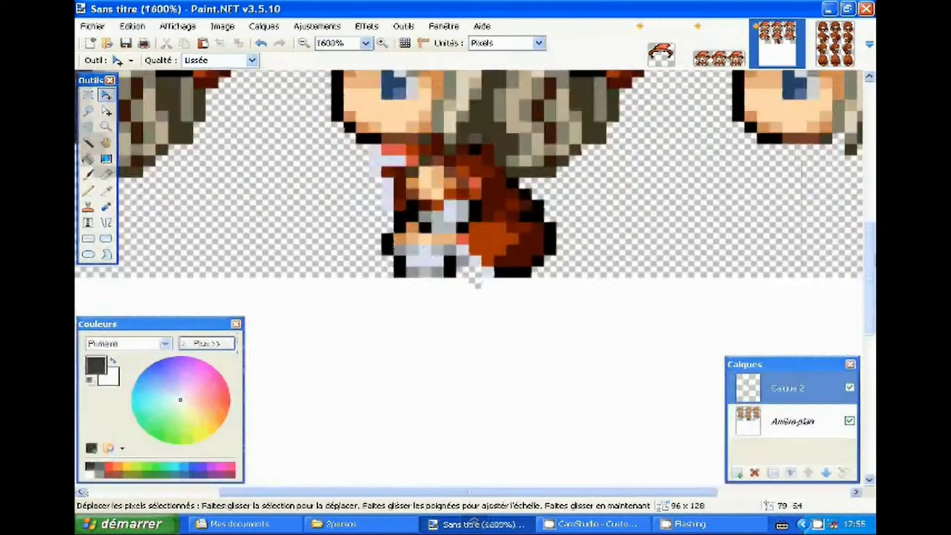
key("k")
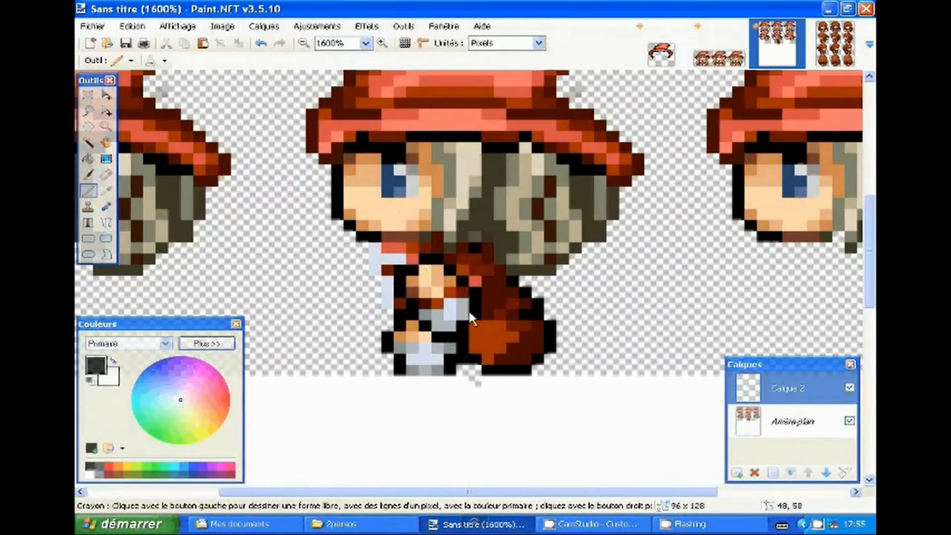
key("ctrl+shift+a")
left_click(384, 49)
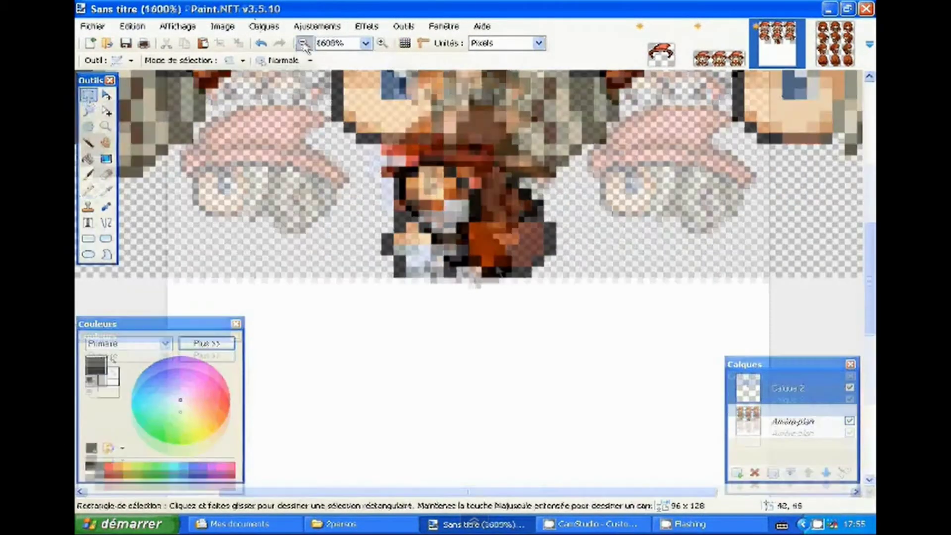
Copy the middle side sprite's red lower body onto the left and right second-row sprites.
key("ctrl+minus")
left_click_drag(389, 192, 556, 278)
key("m")
mouse_move(476, 245)
left_mouse_down()
mouse_move(678, 246)
mouse_move(296, 246)
left_mouse_up()
scroll(505, 463, "up", 4)
scroll(304, 55, "down", 5)
scroll(189, 242, "up", 4)
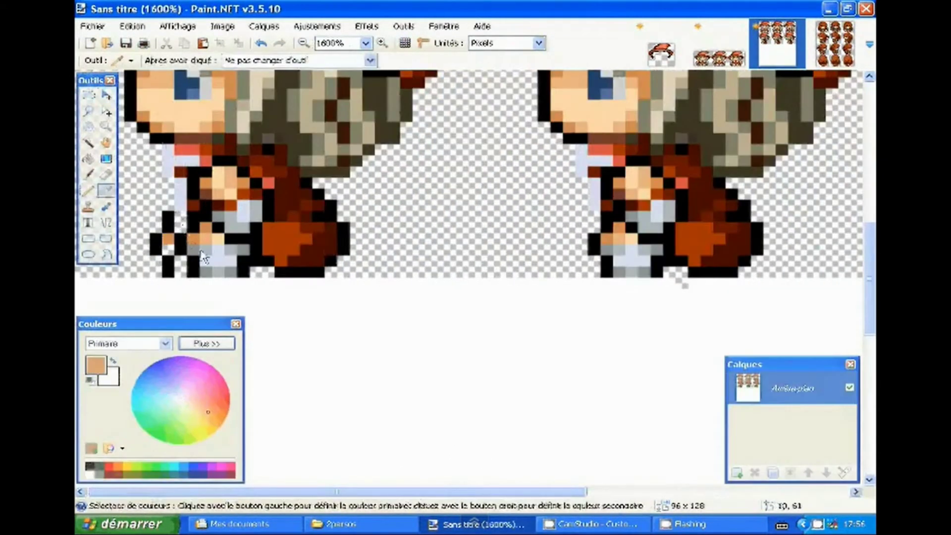
key("s")
left_click(303, 43)
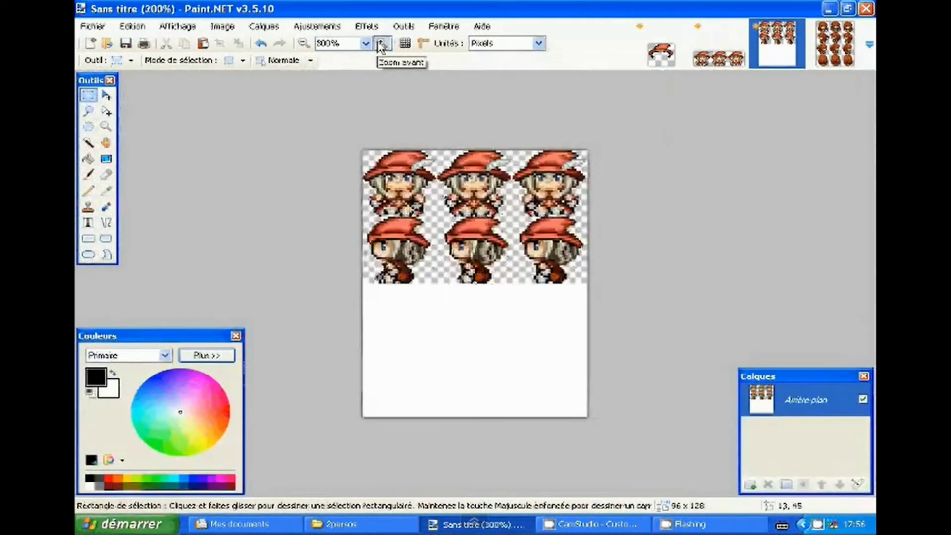
Inspect the sprites' lower bodies and merge the Calque 2 layer into the background.
left_click(383, 43)
left_click(382, 43)
key("k")
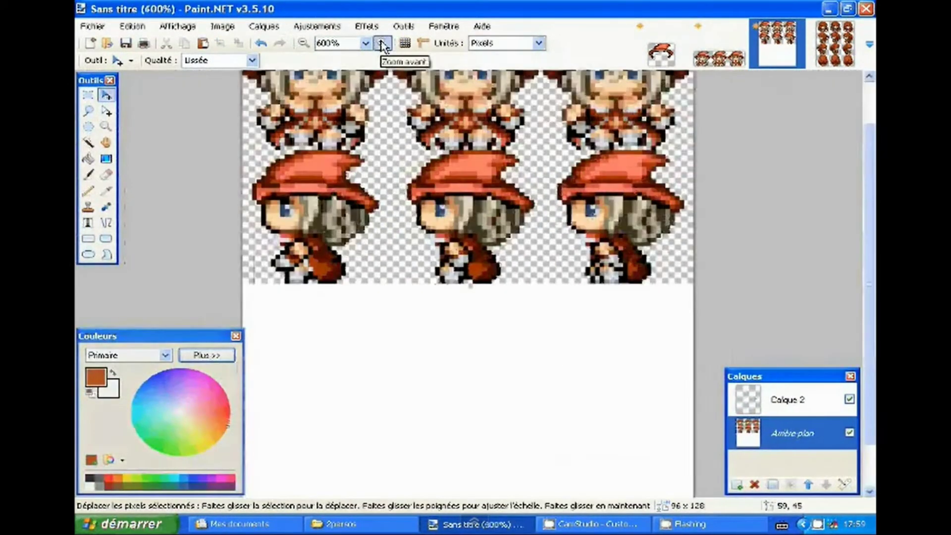
left_click(382, 46)
left_click(802, 402)
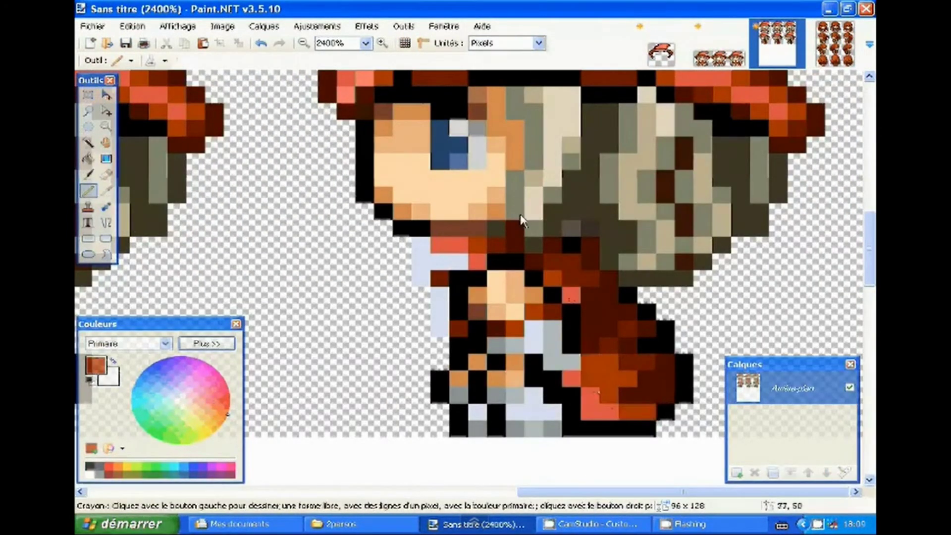
Save the sprite sheet under a new name as Test.png.
key("ctrl+shift+a")
left_click(93, 26)
left_click(149, 139)
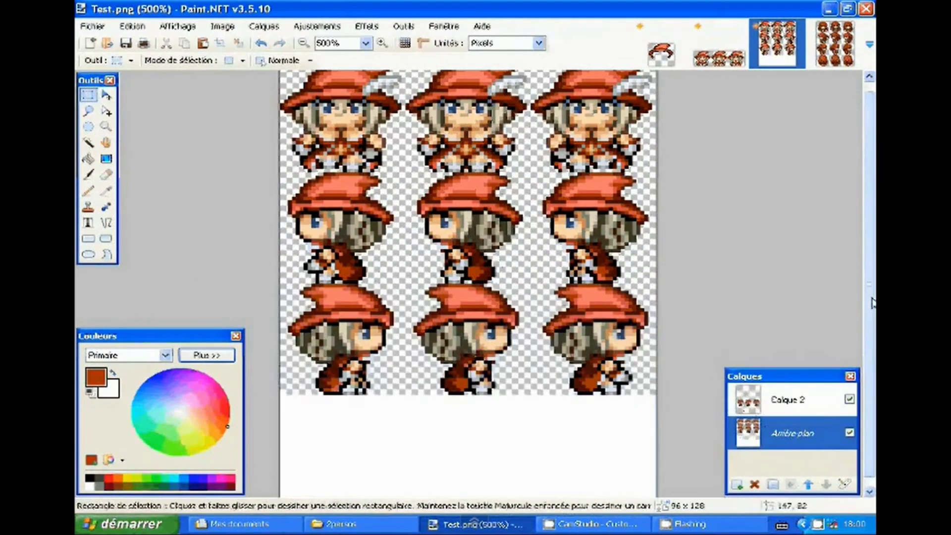
Paste the copied white feather into a new layer and place it on the second-row witch hats.
left_click(381, 42)
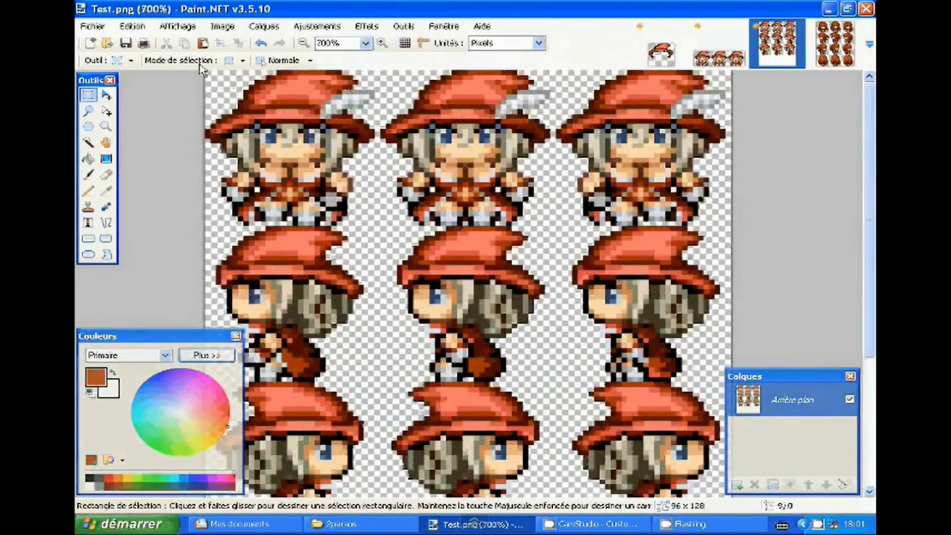
key("ctrl+shift+v")
left_click_drag(358, 105, 338, 258)
left_click_drag(275, 258, 458, 233)
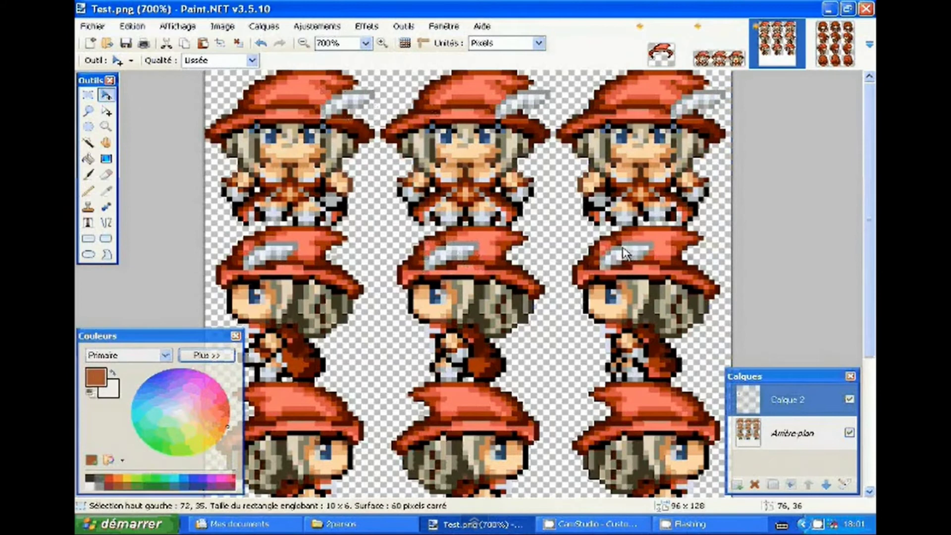
left_click(303, 42)
key("p")
scroll(726, 193, "up", 10)
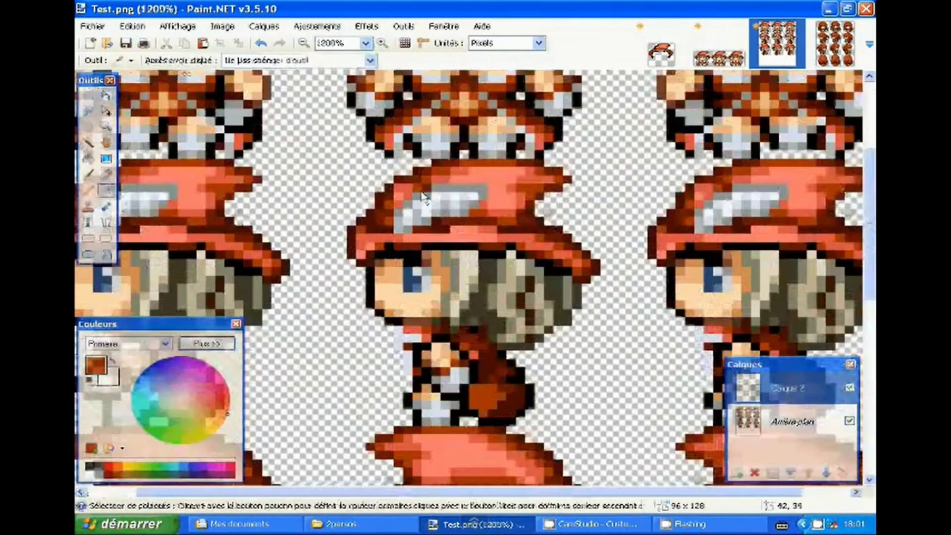
scroll(354, 49, "down", 4)
scroll(355, 50, "down", 8)
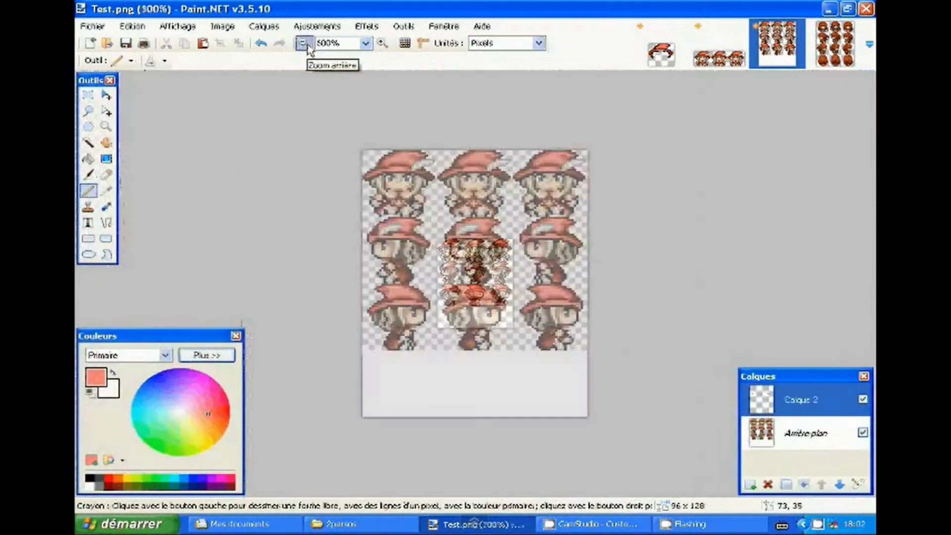
left_click(381, 43)
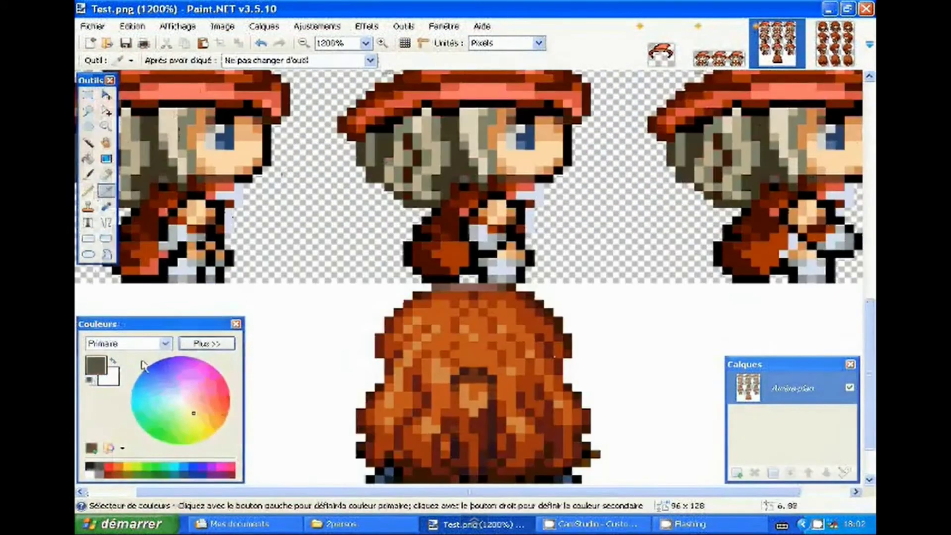
Try recolouring the back-view hair's dark brown greyish, undo it, and adjust the brush width.
right_click(419, 307)
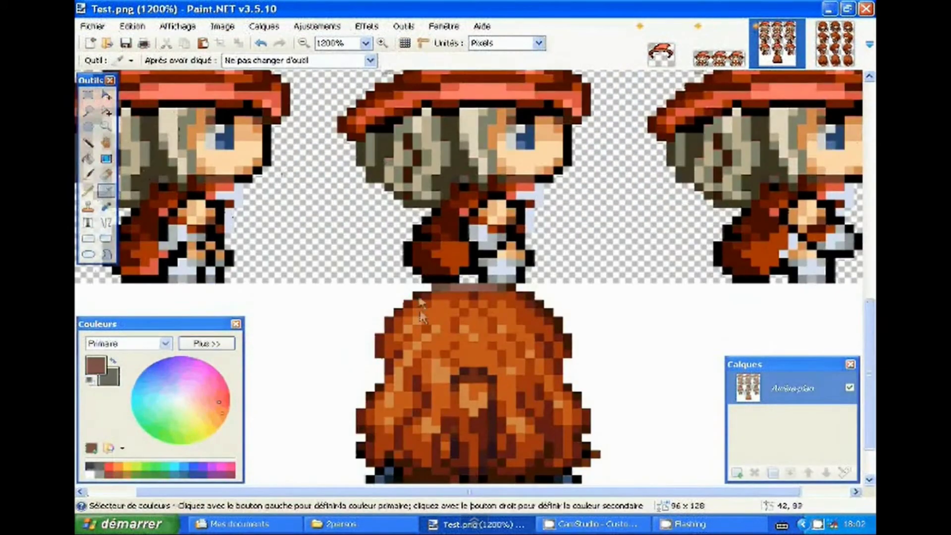
key("r")
left_click_drag(373, 455, 463, 454)
scroll(464, 454, "down", 3)
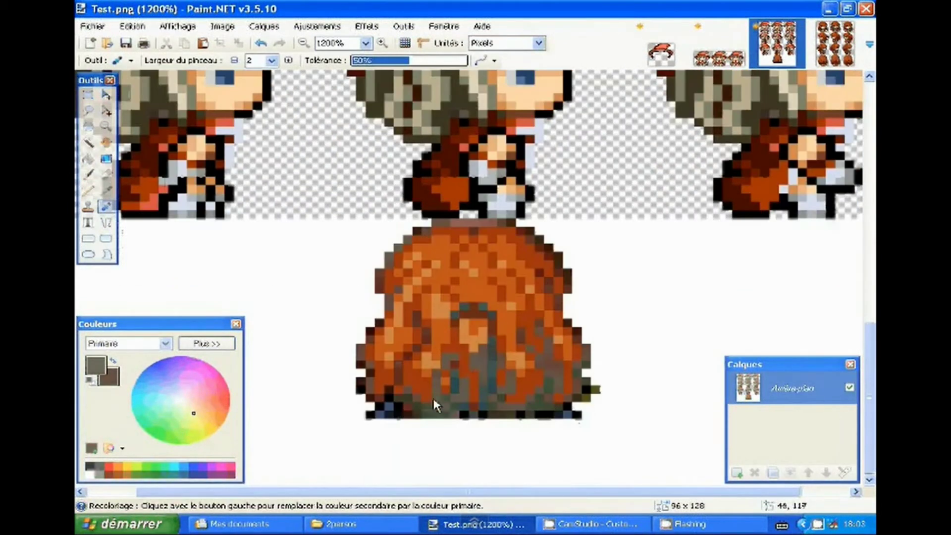
key("ctrl+z")
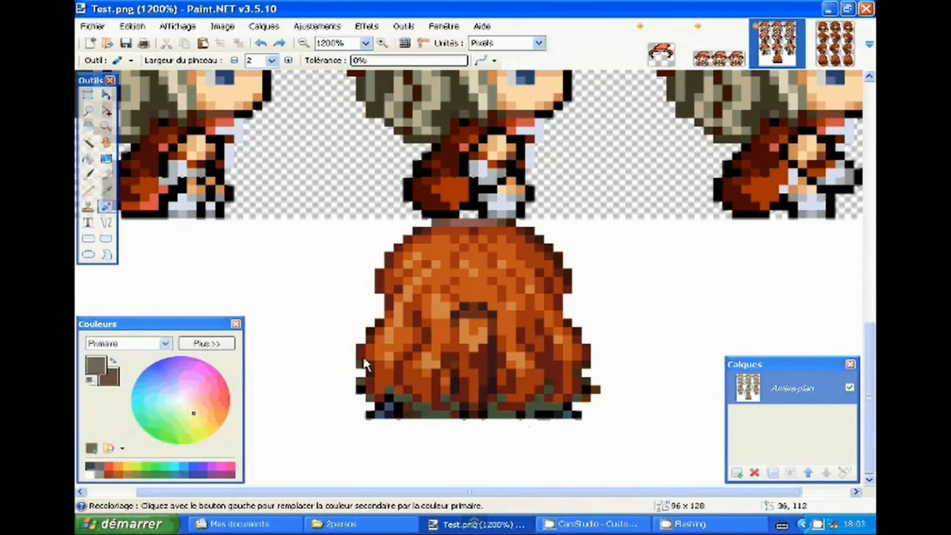
left_click(264, 121)
Sample the orange-brown hair shades and recolour those pixels grey.
key("k")
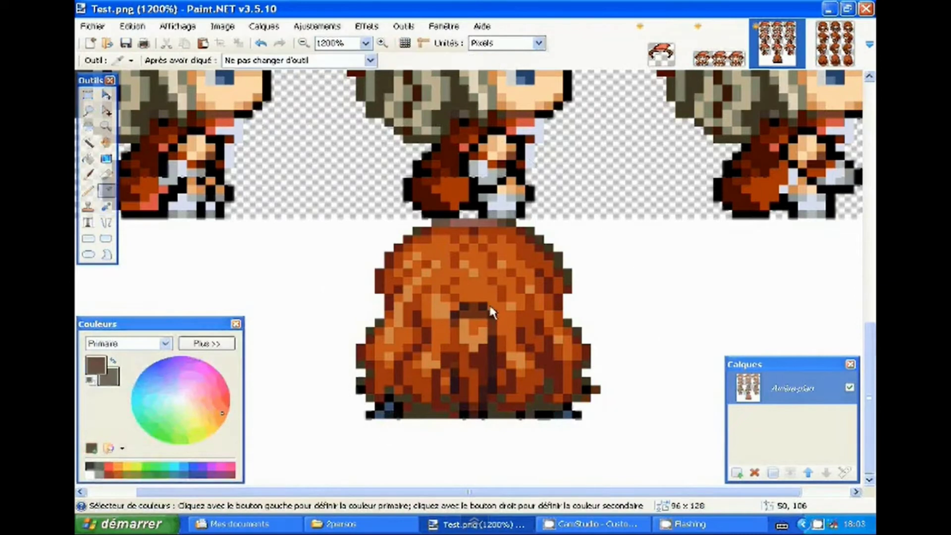
right_click(485, 314)
scroll(104, 198, "up", 2)
key("k")
right_click(129, 233)
key("r")
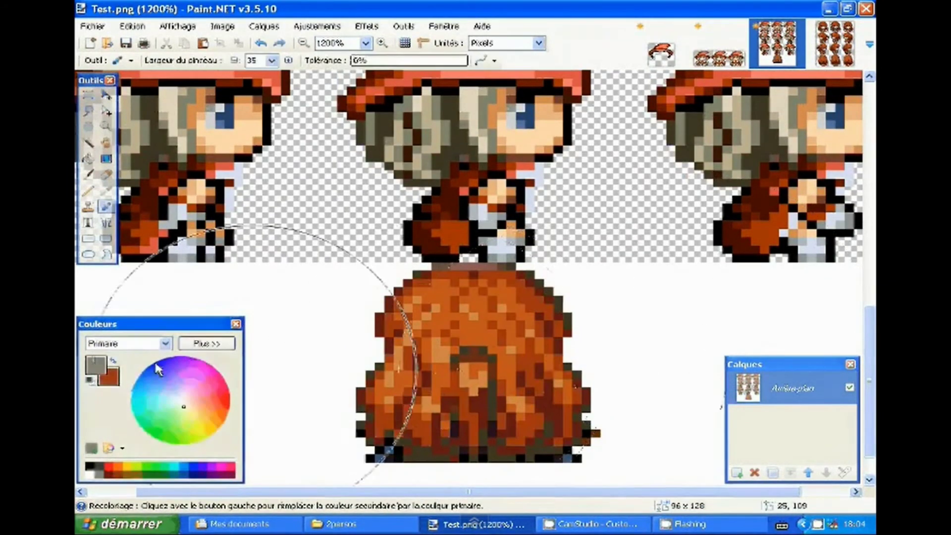
left_click_drag(396, 387, 570, 416)
Recolour the grey and remaining orange hair pixels to a beige shade sampled from the hair.
left_click(115, 362)
key("k")
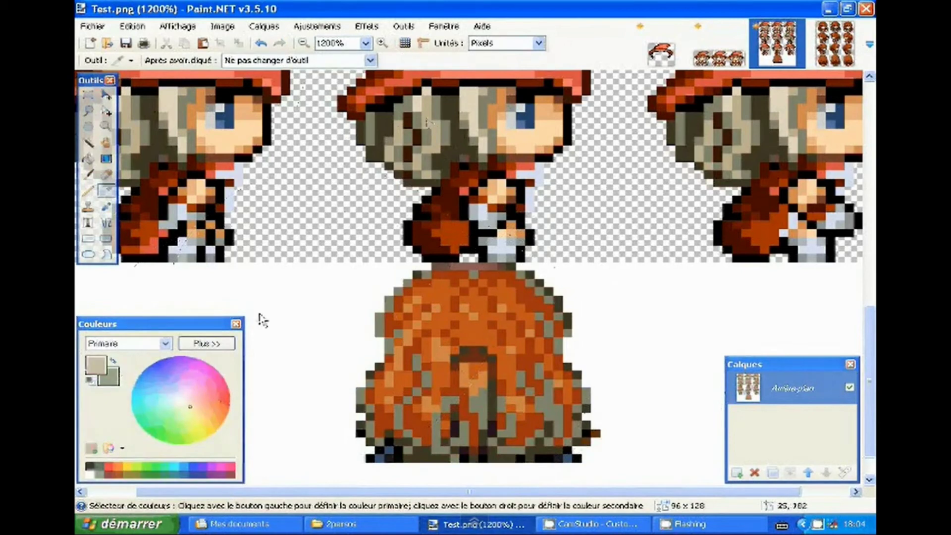
left_click(113, 360)
key("r")
left_click_drag(396, 308, 554, 346)
key("k")
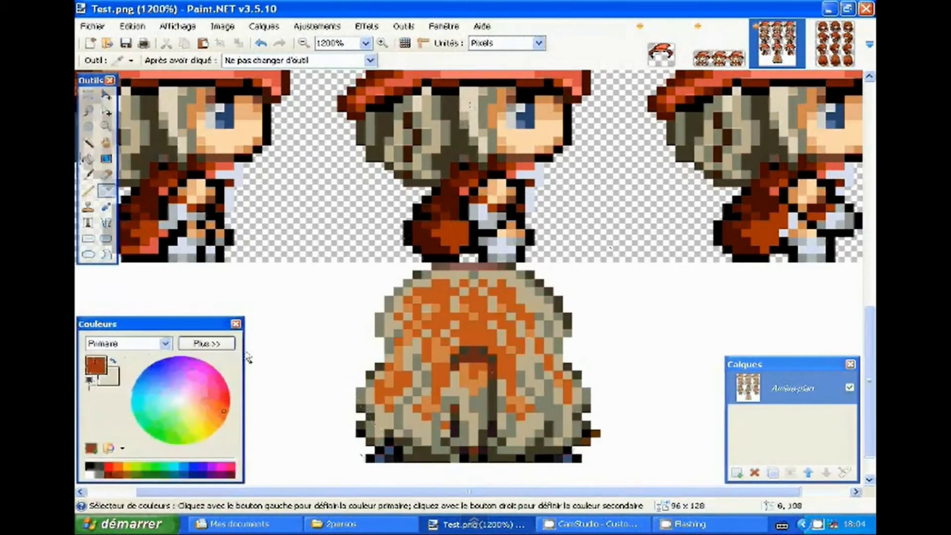
key("r")
left_click_drag(396, 307, 555, 396)
Check the recoloured back-view hair at actual size and select its hair area.
left_click(207, 343)
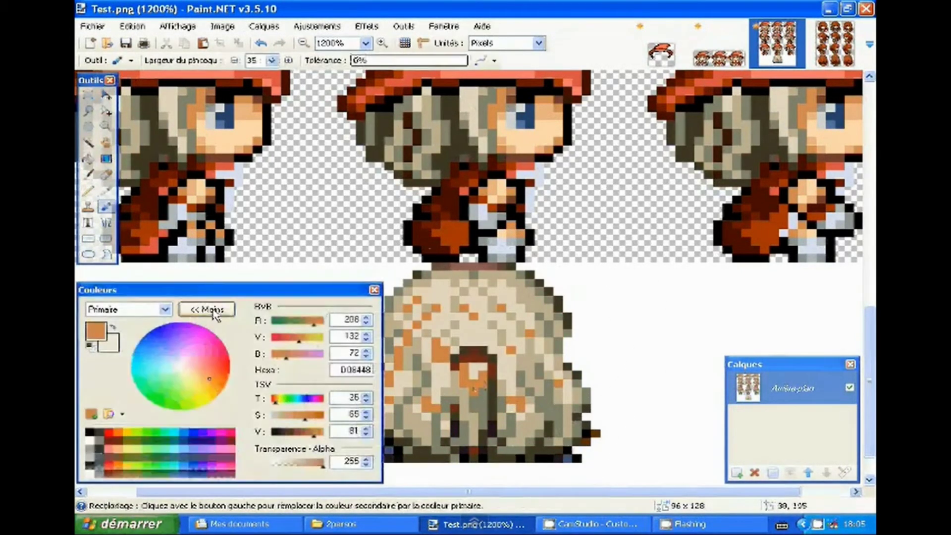
left_click(213, 310)
key("p")
key("ctrl+0")
scroll(504, 384, "up", 10)
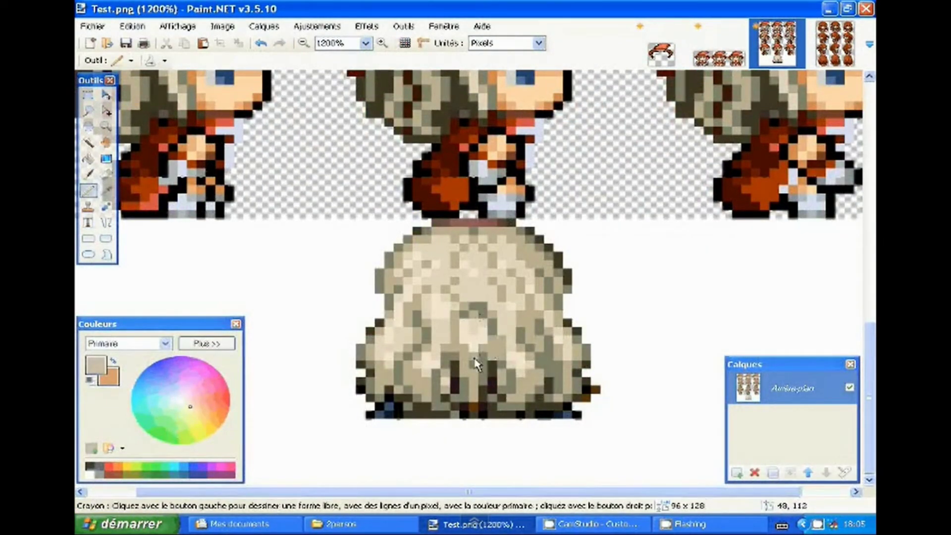
key("ctrl+0")
key("ctrl+plus")
key("ctrl+plus")
key("ctrl+plus")
key("ctrl+plus")
key("ctrl+plus")
key("ctrl+plus")
key("s")
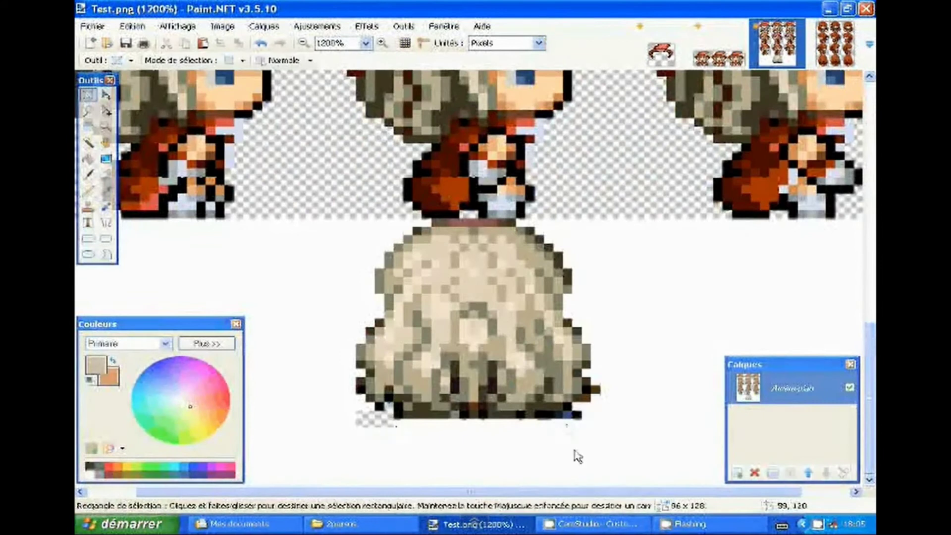
left_click(474, 420)
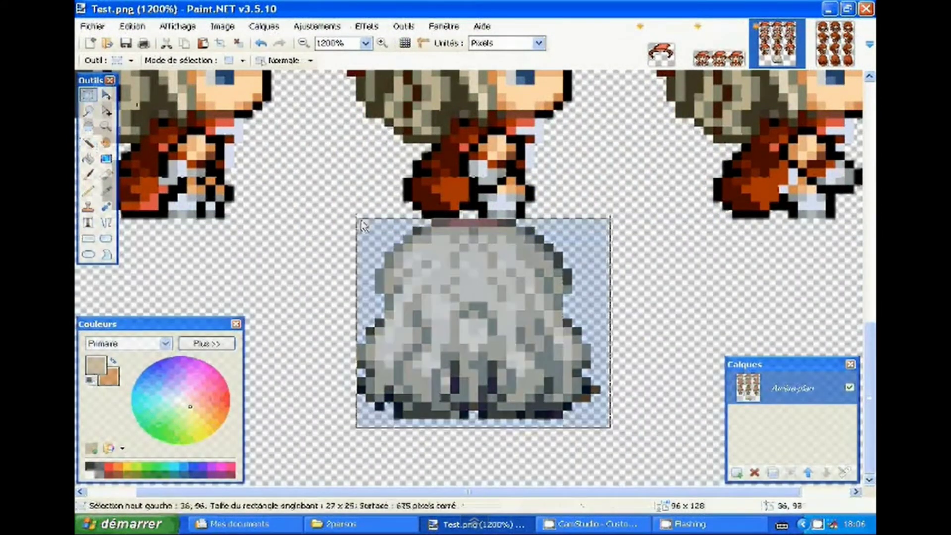
Paste the red witch hat from the hat document as a new layer on the back view.
left_click(656, 68)
left_click(784, 67)
key("ctrl+shift+v")
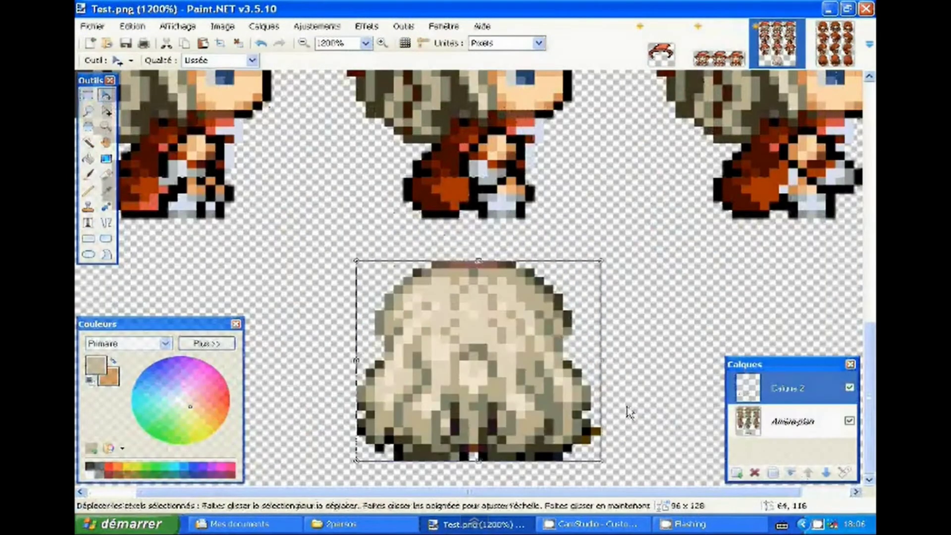
left_click(303, 44)
scroll(469, 444, "up", 5, "ctrl")
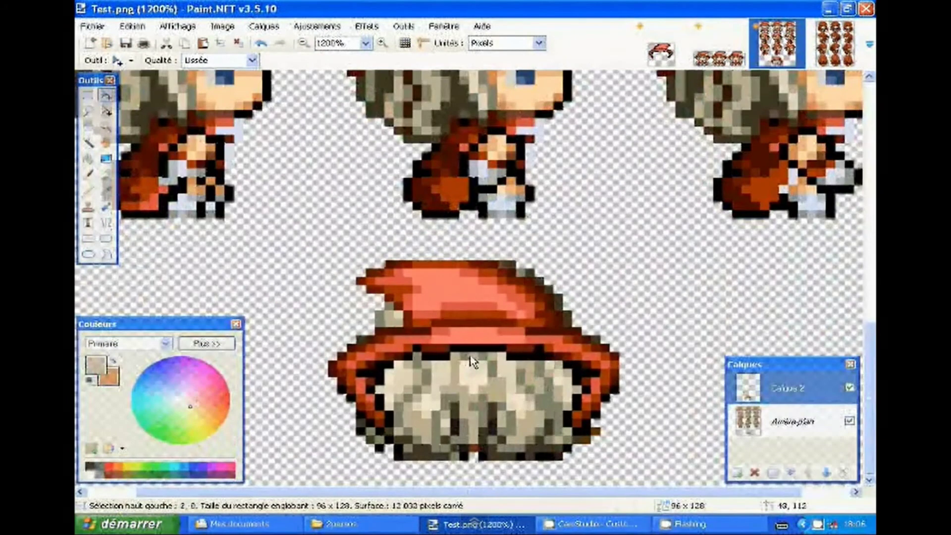
Draw a black line across the hat brim and paint salmon over its dark area.
key("k")
key("p")
left_click_drag(384, 381, 458, 380)
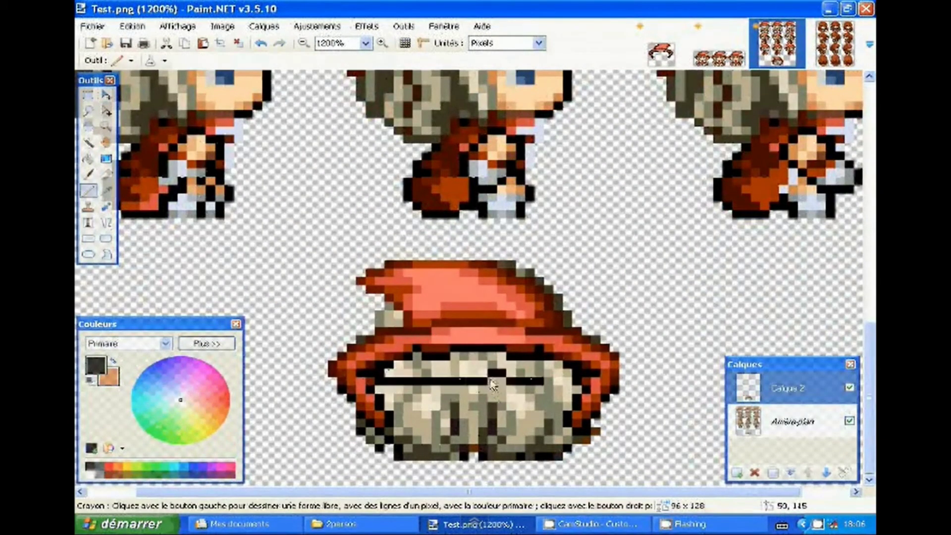
key("s")
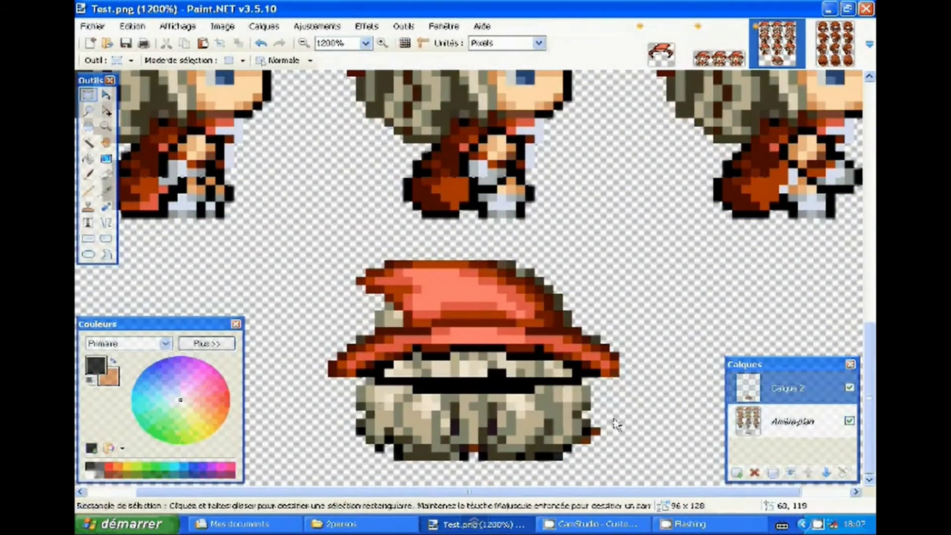
key("p")
Paint a dark brown row under the brim and repaint the brim's right end.
key("p")
mouse_move(361, 366)
left_mouse_down()
mouse_move(515, 373)
mouse_move(414, 383)
left_mouse_up()
key("k")
left_click(501, 353)
key("p")
key("p")
left_click_drag(538, 379, 430, 382)
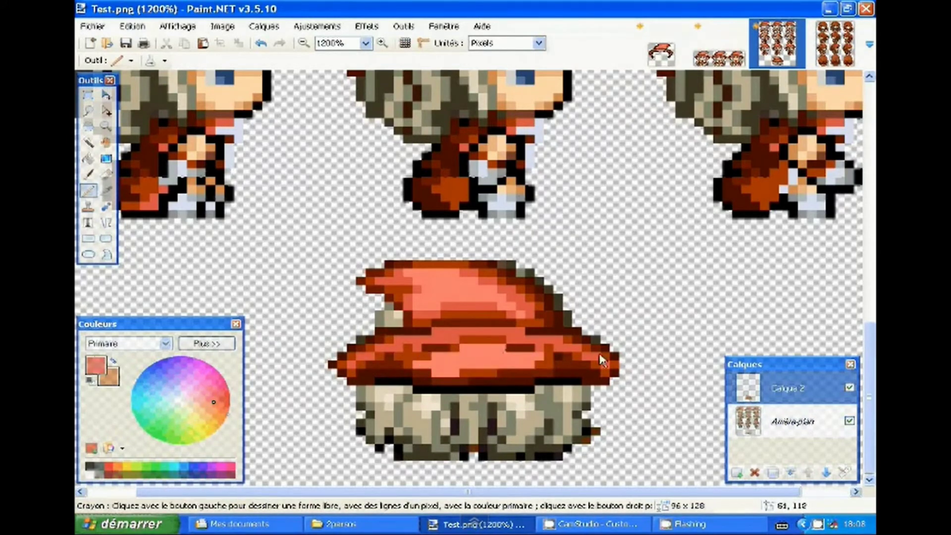
key("p")
left_click_drag(505, 349, 450, 353)
scroll(537, 377, "down", 8)
scroll(495, 198, "up", 4)
scroll(495, 123, "up", 4)
scroll(550, 354, "down", 1)
Finish the brim shading, merge the hat layer, and copy the back-view figure.
key("k")
left_click(576, 367)
key("p")
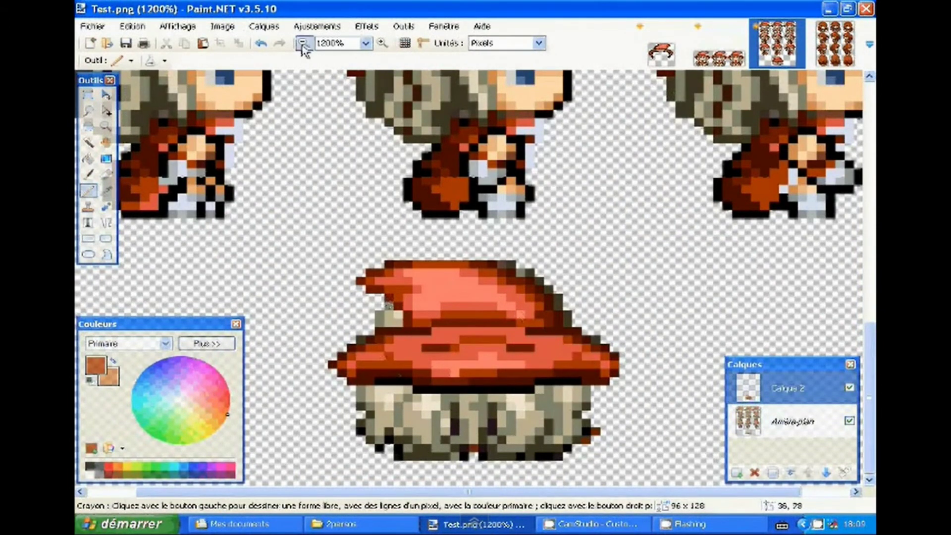
left_click(304, 50)
key("s")
left_click_drag(386, 367, 562, 478)
key("ctrl+m")
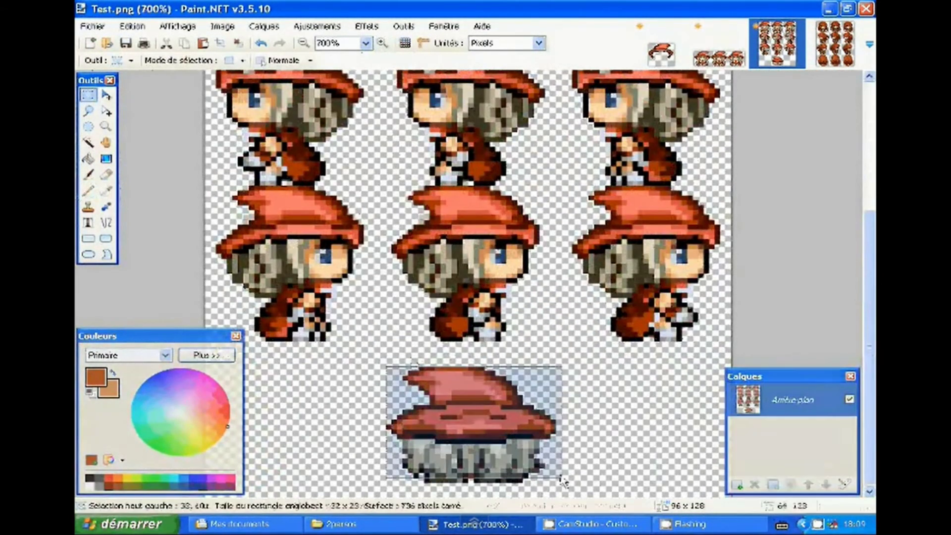
Place a duplicate of the back-view figure in another column of the bottom row.
left_click(106, 95)
mouse_move(506, 453)
left_mouse_down()
mouse_move(679, 428)
mouse_move(290, 424)
left_mouse_up()
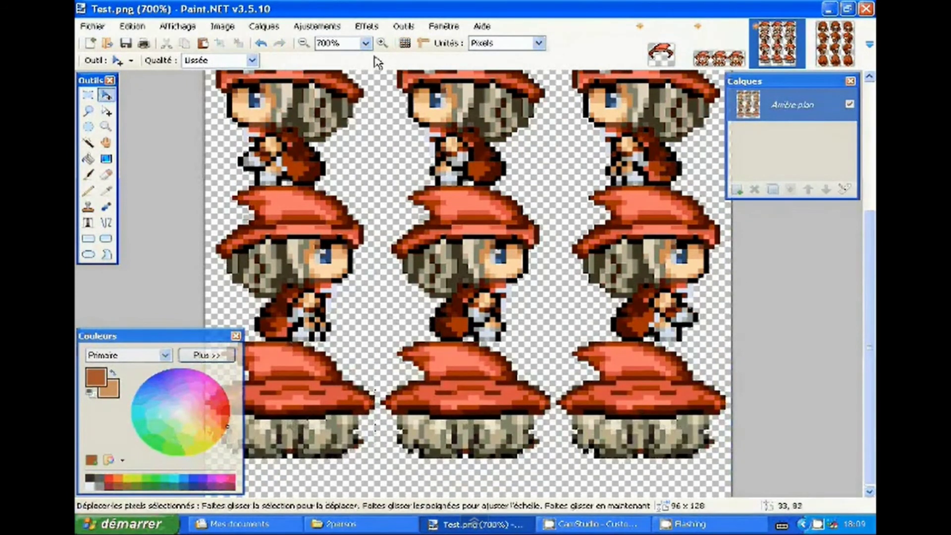
left_click(303, 43)
scroll(445, 247, "up", 5)
Copy the front figure's torso into a new layer and repaint its face area flat red.
key("s")
left_click_drag(631, 357, 309, 253)
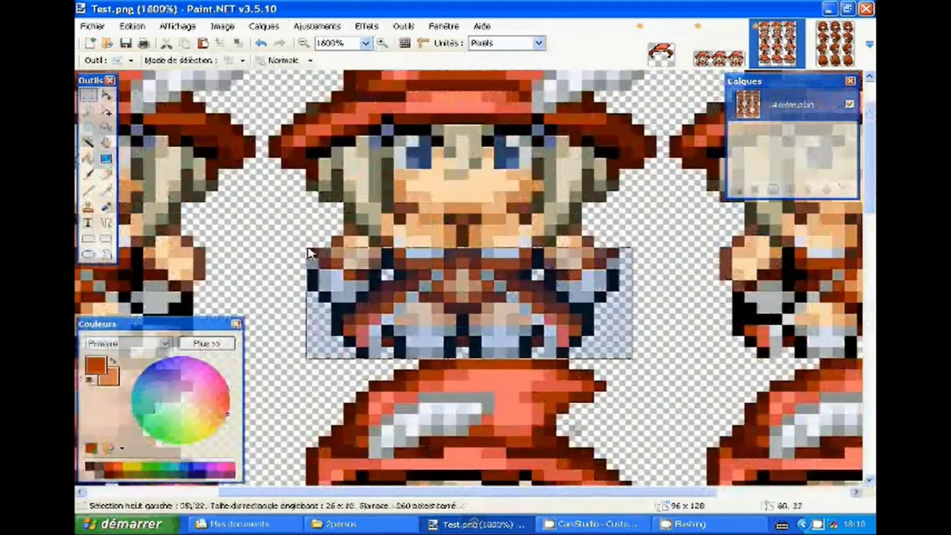
key("ctrl+c")
key("ctrl+shift+v")
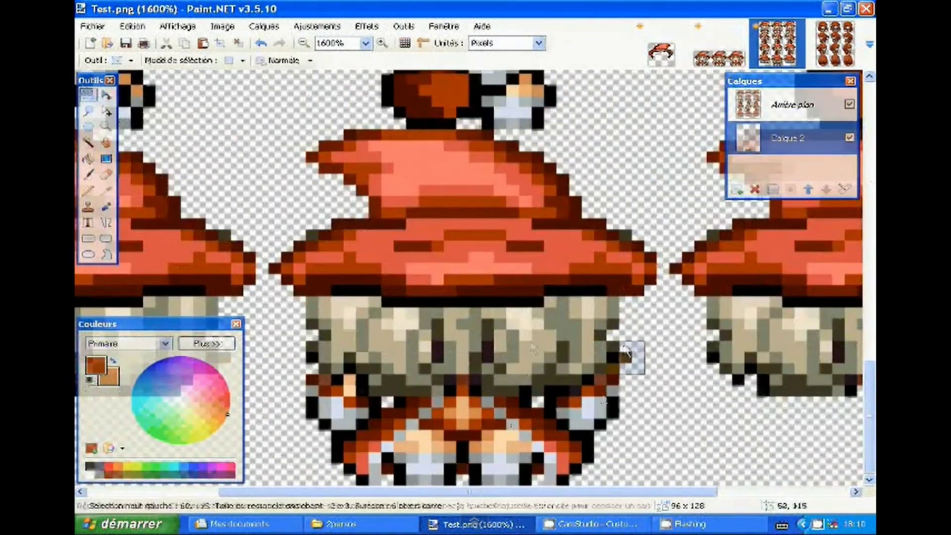
key("p")
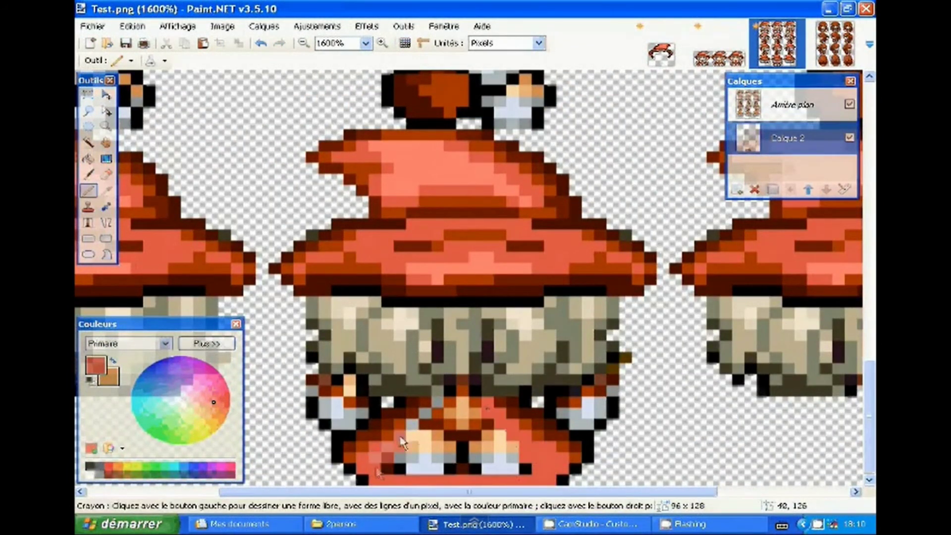
left_click_drag(439, 412, 476, 421)
Draw a dark brown outline mark into the red cape.
key("k")
left_click(461, 436)
key("p")
mouse_move(406, 446)
left_mouse_down()
mouse_move(516, 461)
mouse_move(374, 490)
left_mouse_up()
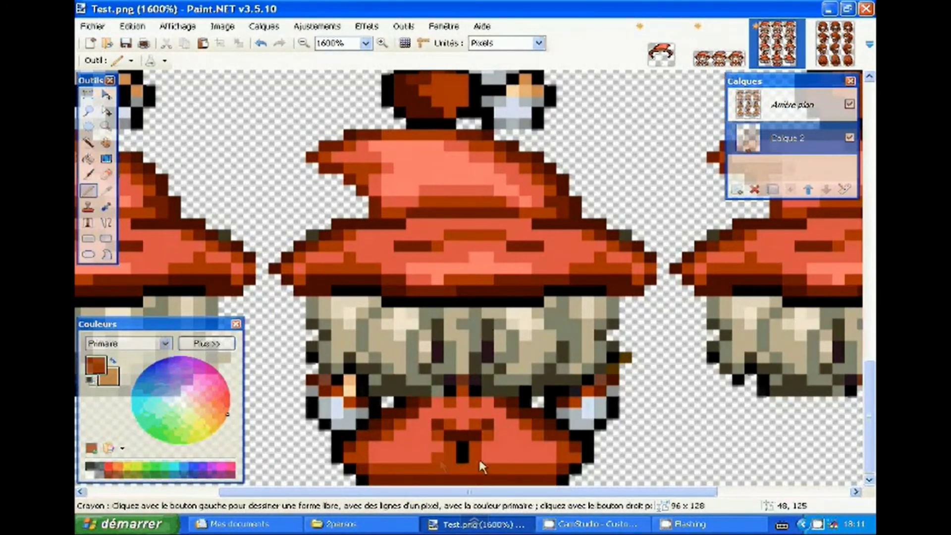
scroll(471, 455, "down", 1)
scroll(470, 455, "down", 10)
scroll(471, 455, "up", 10)
Shade the cape with reddish-orange and dark brown, then select the middle figure's lower body.
key("k")
left_click(445, 419)
key("p")
scroll(446, 427, "down", 10)
scroll(445, 427, "up", 11)
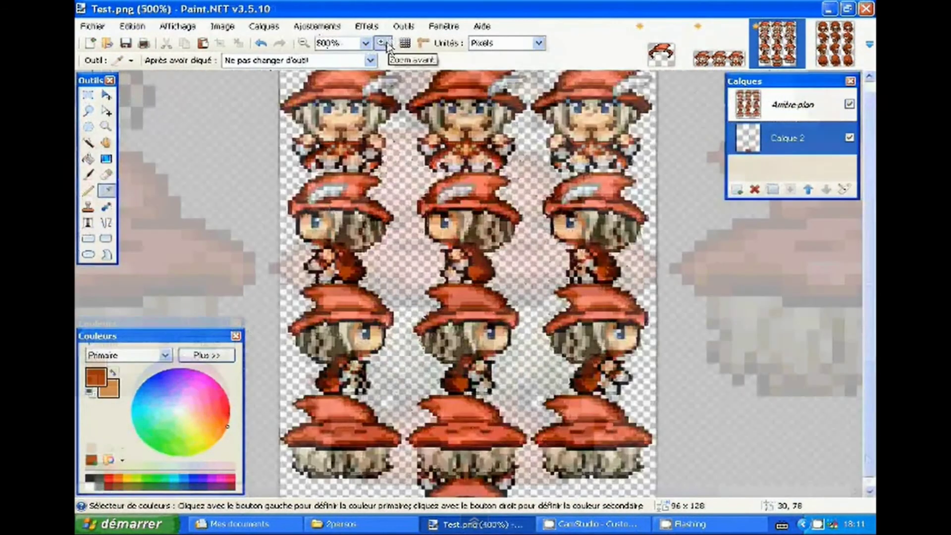
left_click(530, 421)
key("p")
key("s")
scroll(510, 407, "down", 2)
left_click_drag(549, 496, 393, 425)
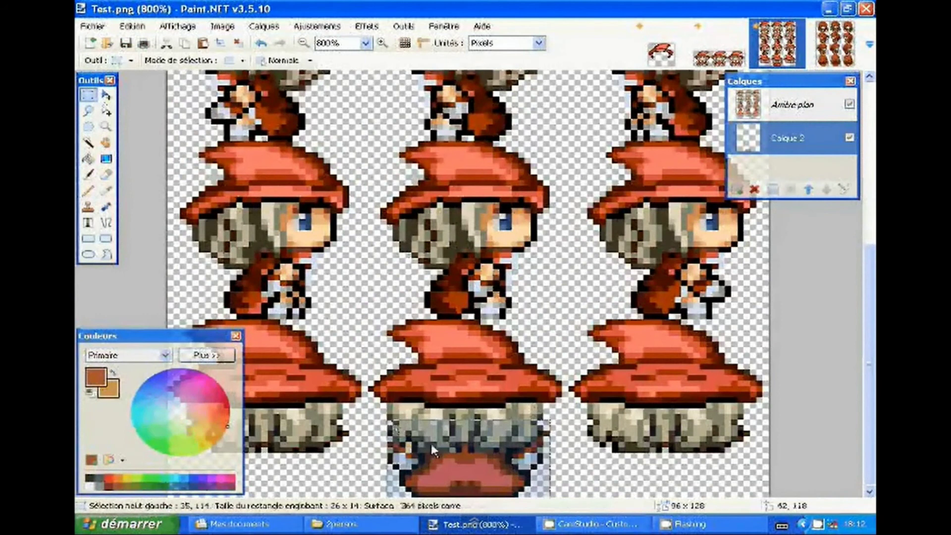
Duplicate the finished red-caped lower body onto the right-hand back-view figure.
key("m")
left_click_drag(538, 459, 665, 462)
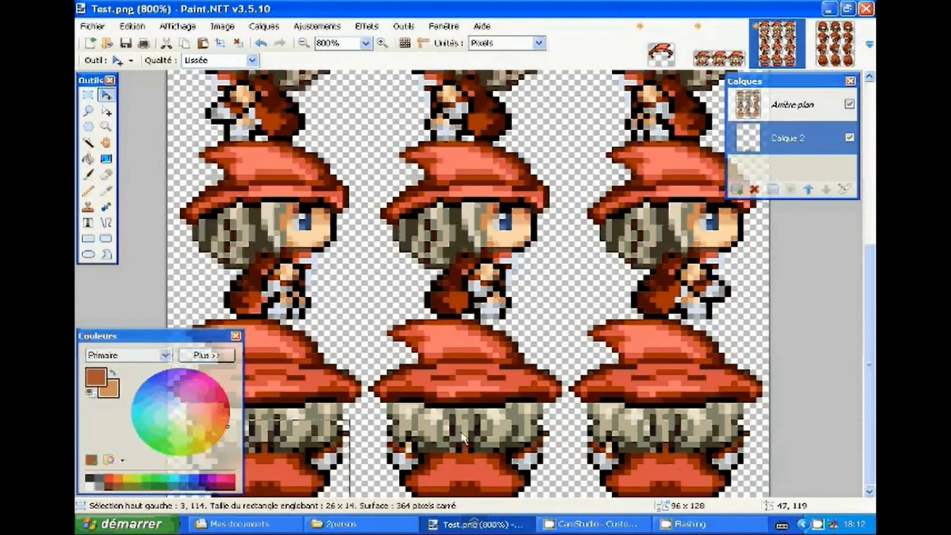
left_click_drag(97, 336, 142, 81)
Copy a small patch of body pixels onto a new empty layer.
key("s")
scroll(357, 425, "up", 2)
left_click_drag(356, 429, 293, 357)
key("ctrl+shift+n")
key("m")
left_click_drag(384, 492, 333, 494)
Touch up the body with a dark brown pixel and merge the layer down.
key("k")
left_click(343, 417)
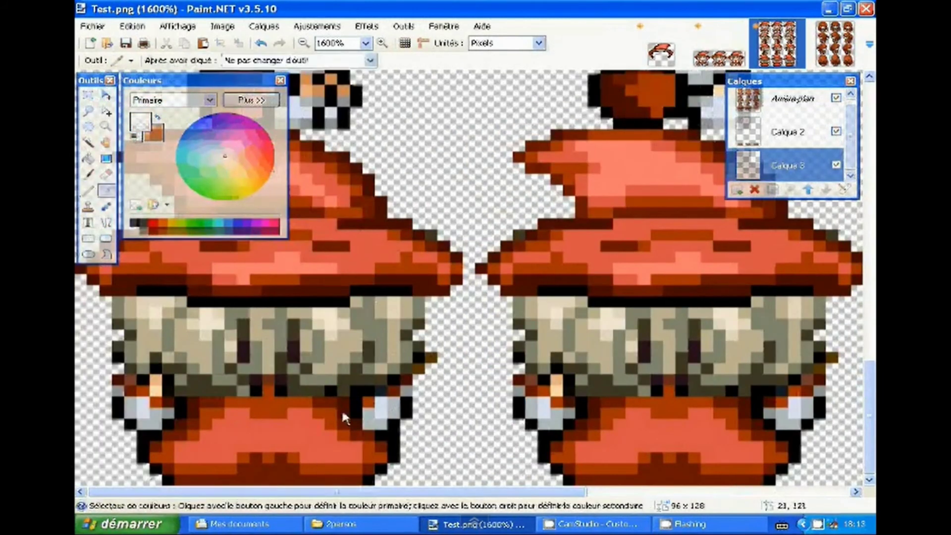
left_click(787, 132)
key("k")
left_click(304, 439)
left_click(792, 190)
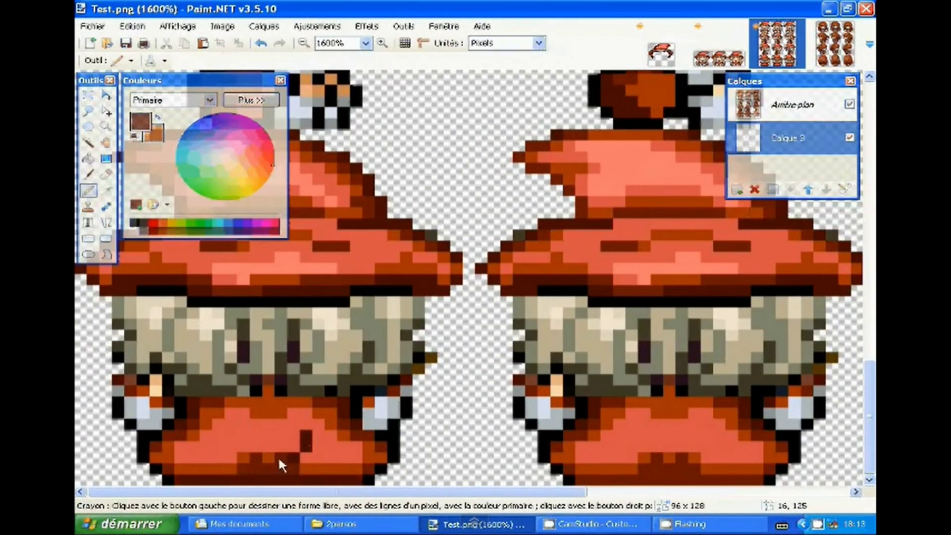
Add a dark pixel to the right figure's body and sample a rust orange shade.
scroll(692, 478, "right", 5)
left_click(649, 441)
key("k")
left_click(317, 446)
scroll(632, 452, "up", 5)
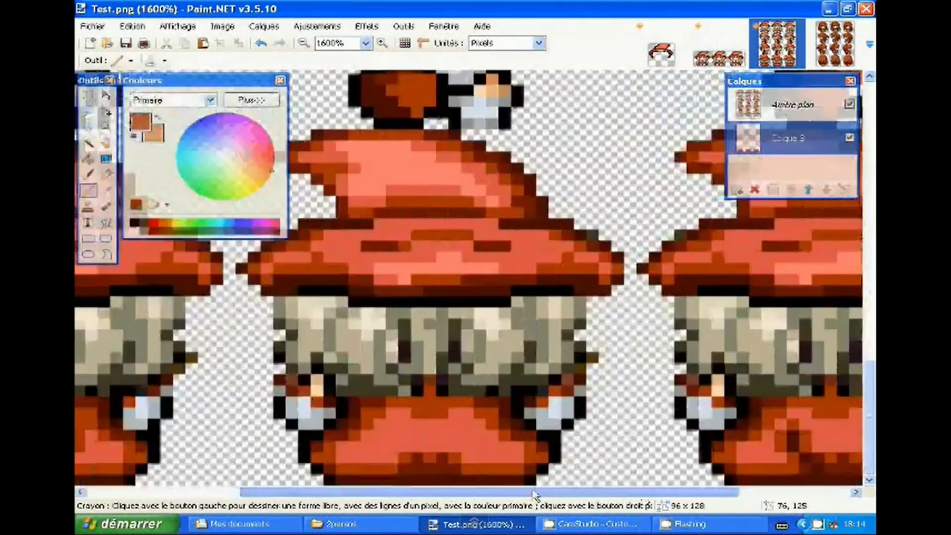
Zoom out to the whole sheet, select an area, and duplicate the layer, moving the copy down.
left_click(303, 44)
left_click(382, 43)
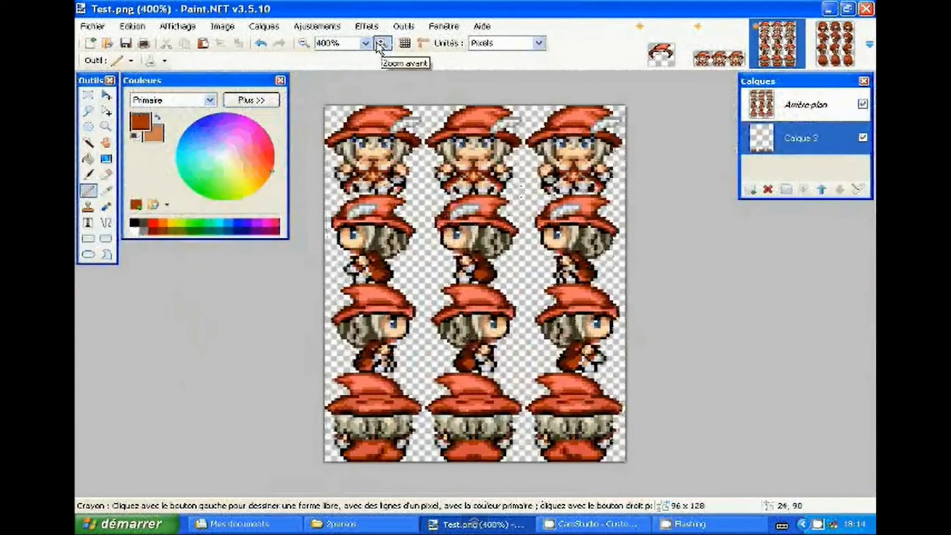
key("s")
left_click_drag(329, 166, 565, 372)
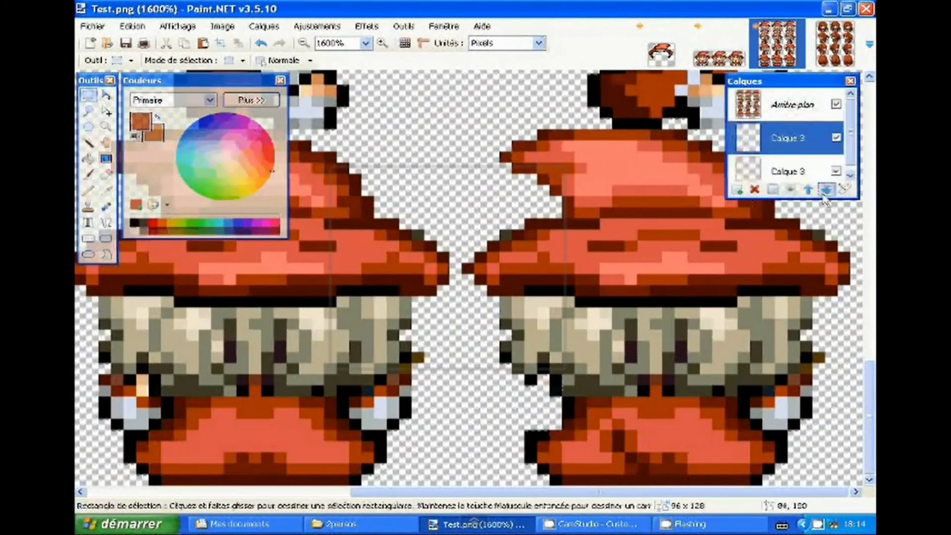
key("ctrl+shift+d")
key("m")
left_click(791, 124)
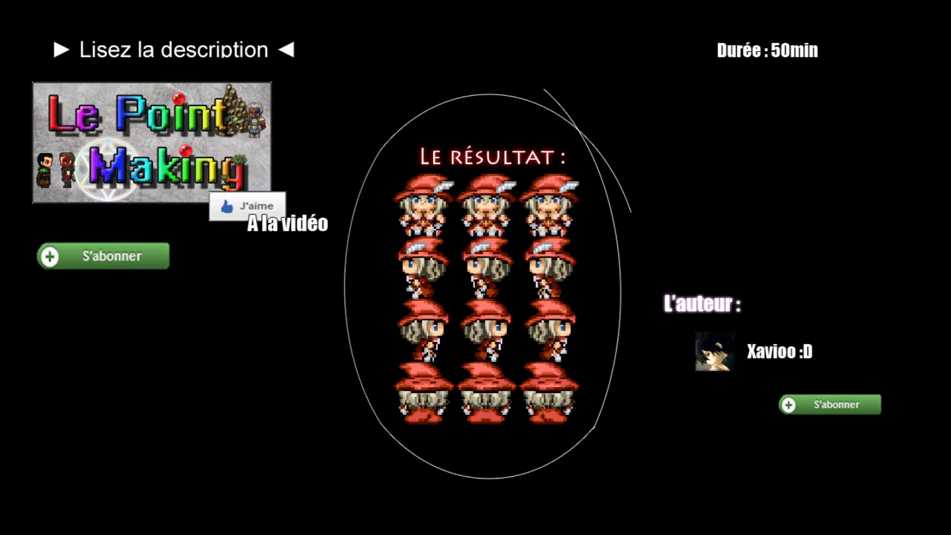